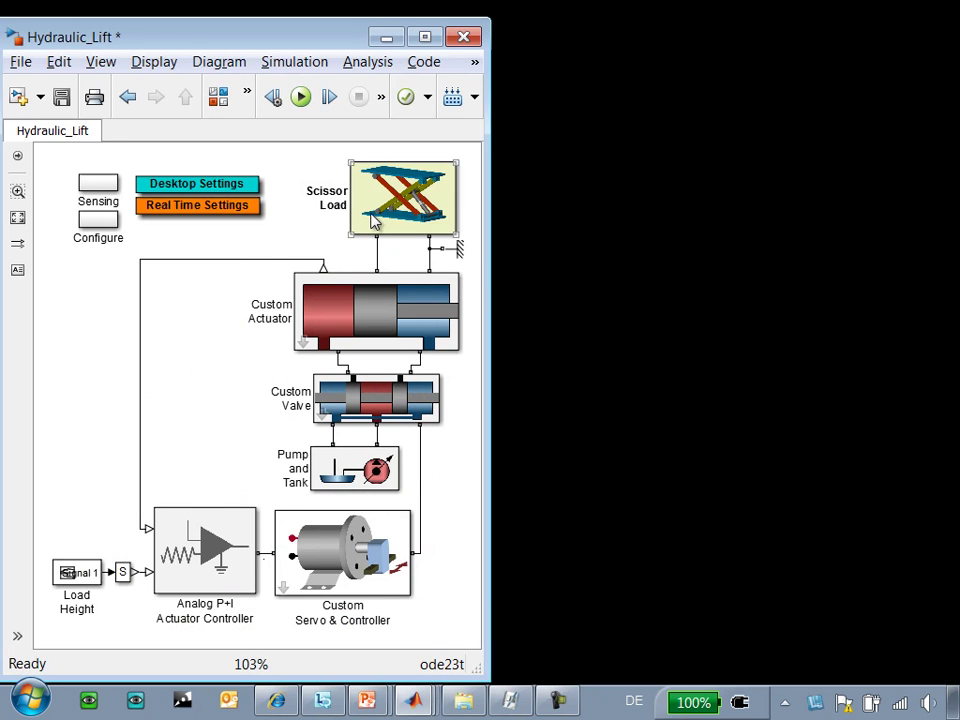
# - Inspect the Scissor Load, Custom Actuator and Analog P+I Actuator Controller subsystems
pyautogui.doubleClick(398, 198)
pyautogui.press('Escape')
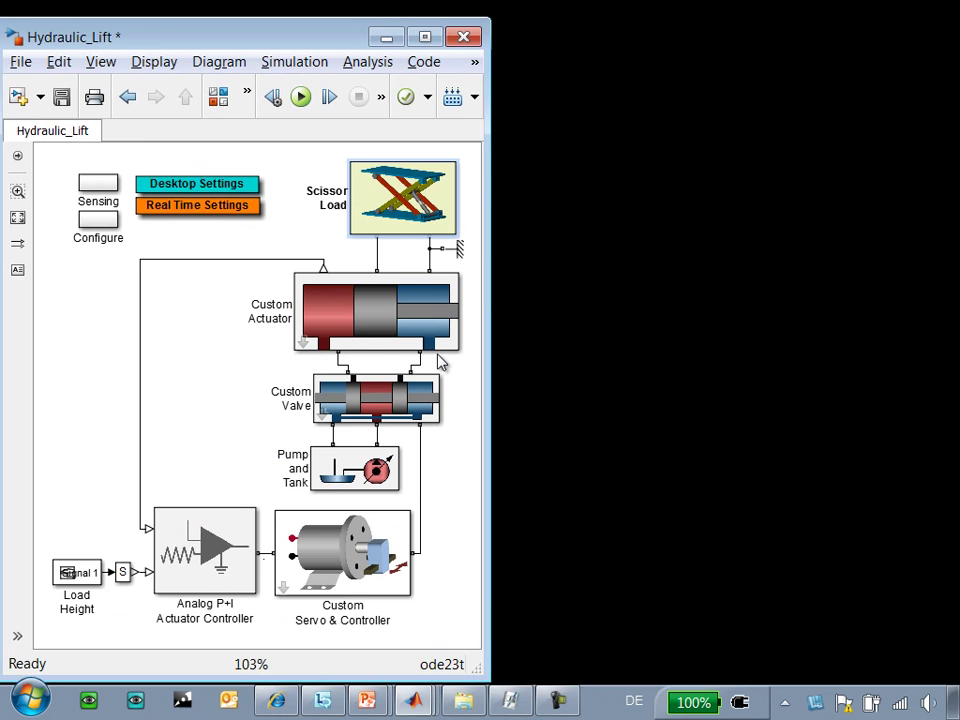
pyautogui.click(310, 348)
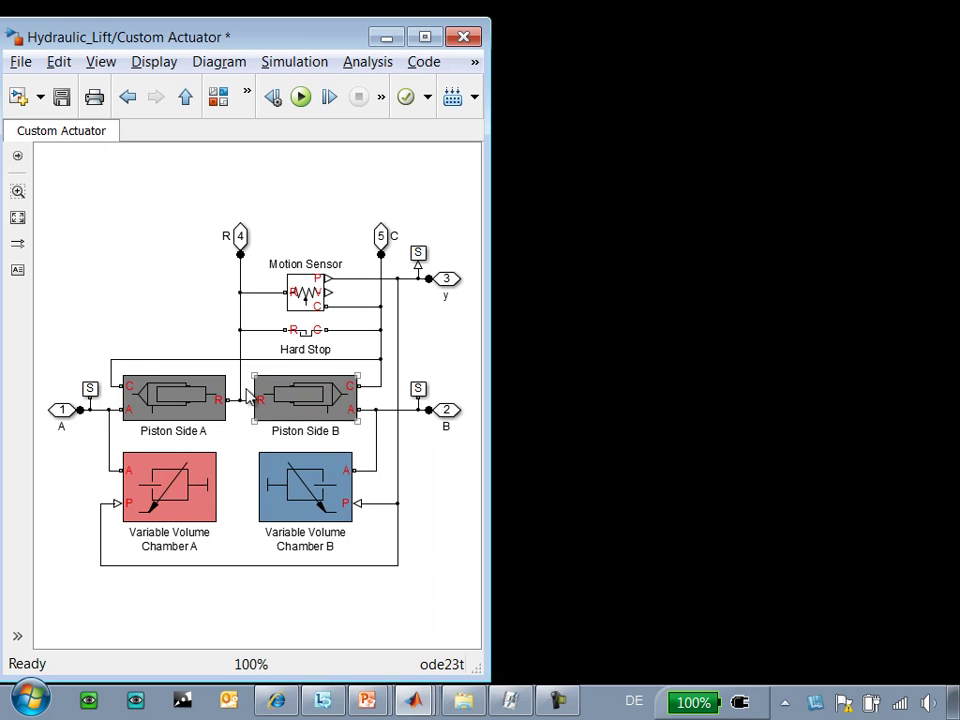
pyautogui.press('Escape')
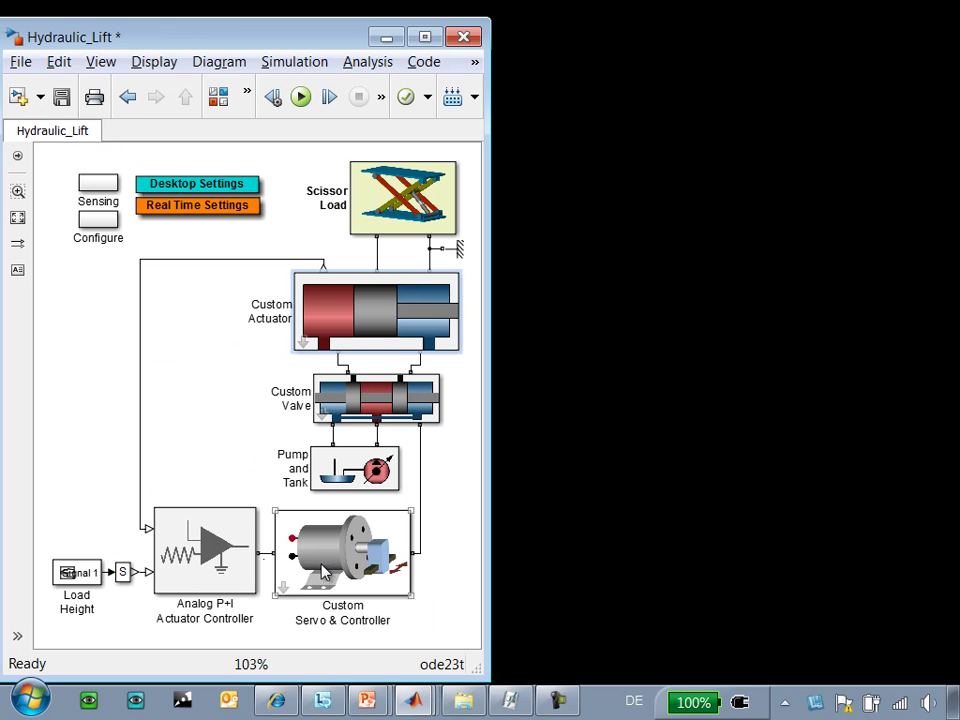
pyautogui.doubleClick(211, 569)
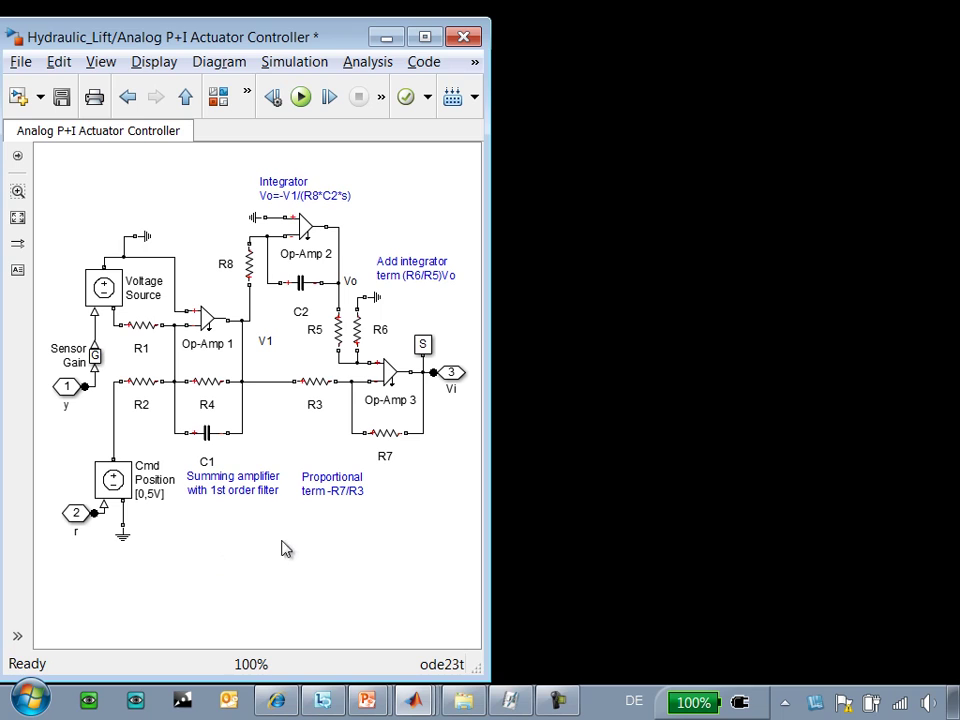
pyautogui.press('Escape')
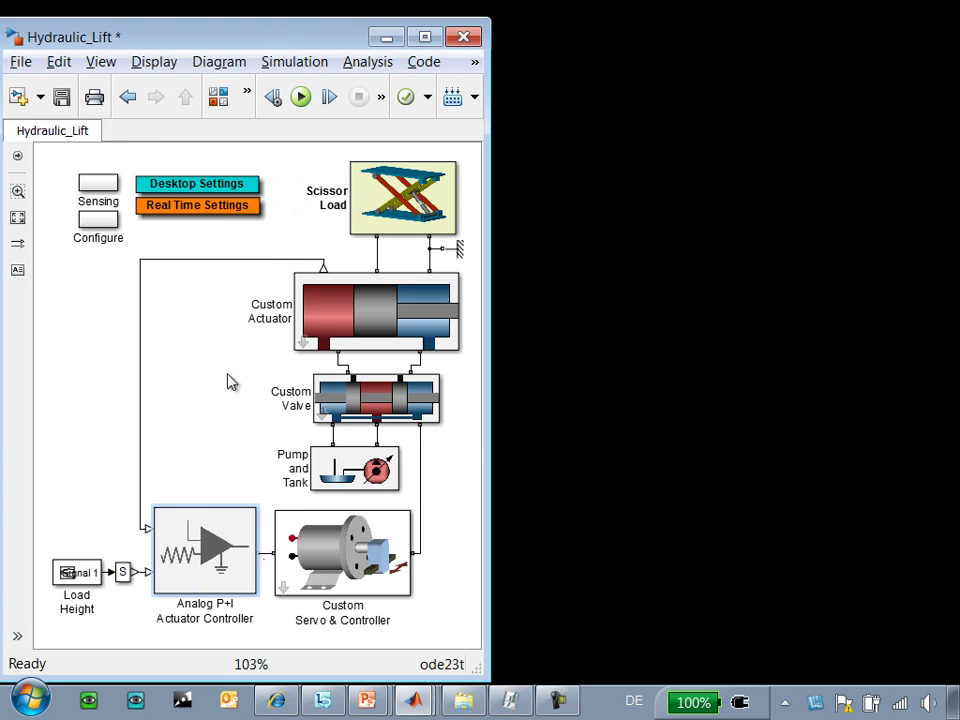
# - Run the simulation with the Sensing subsystem's Load Displacement scope open, then return to the top level
pyautogui.doubleClick(98, 185)
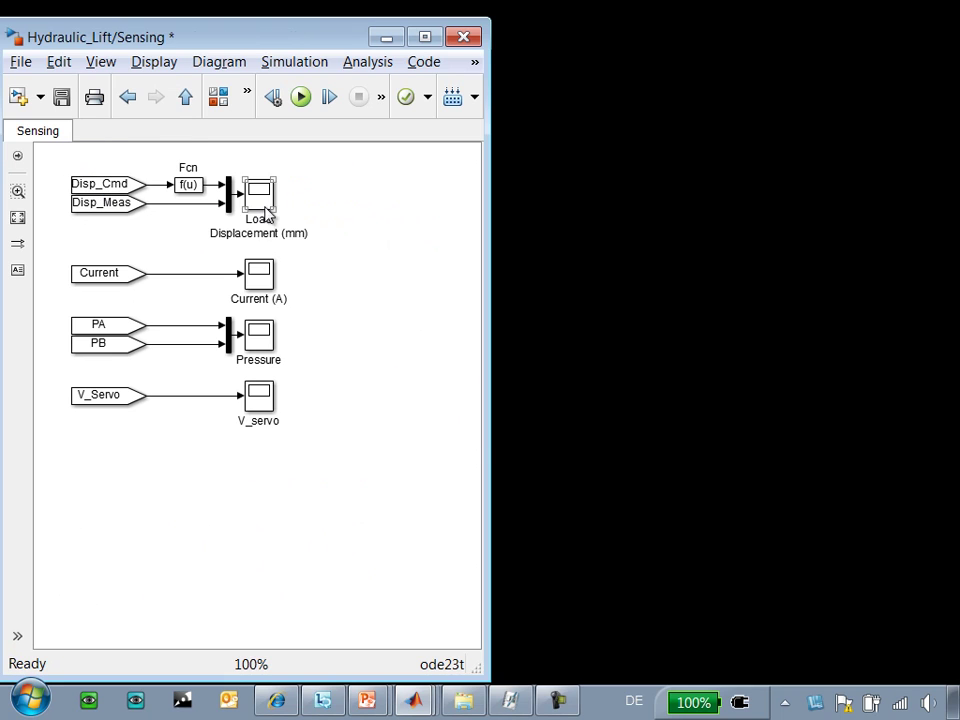
pyautogui.doubleClick(259, 193)
pyautogui.click(301, 97)
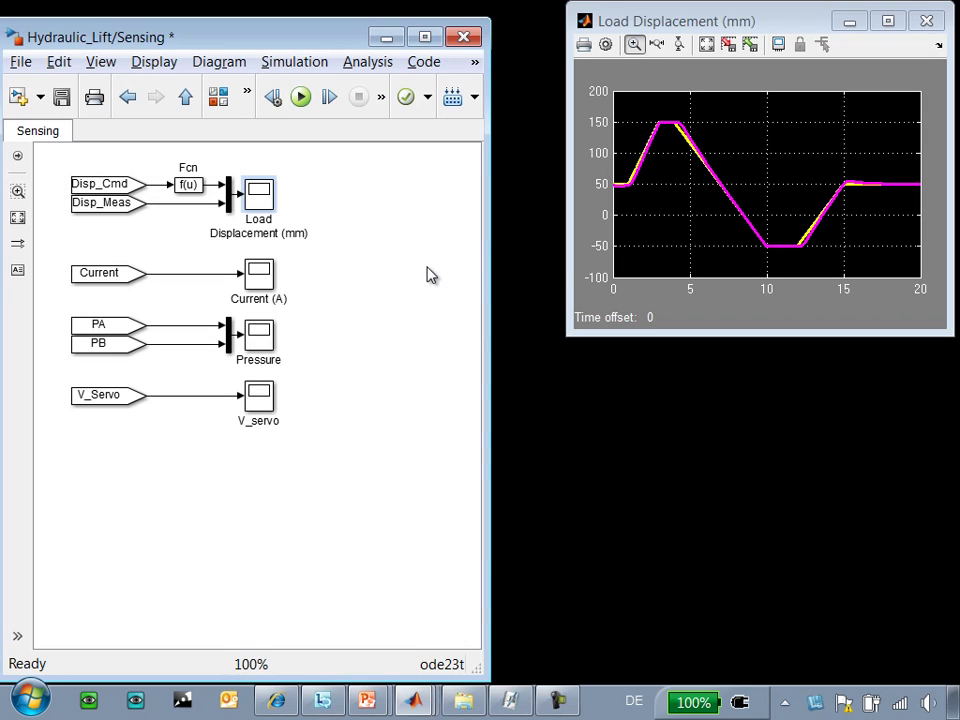
pyautogui.press('Escape')
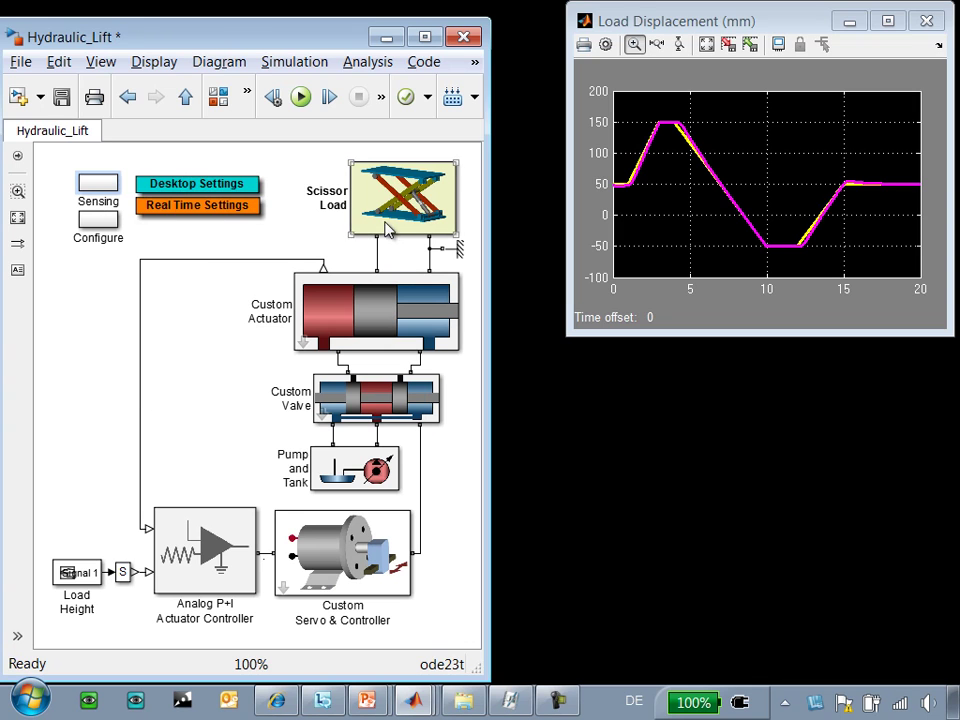
pyautogui.rightClick(99, 347)
pyautogui.click(230, 547)
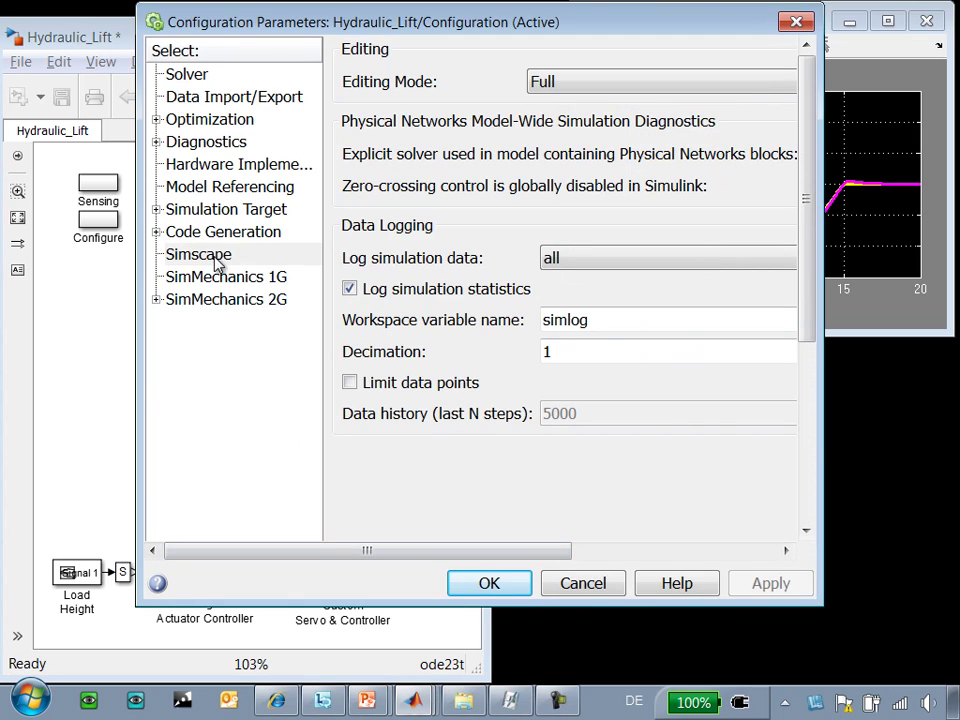
pyautogui.click(210, 256)
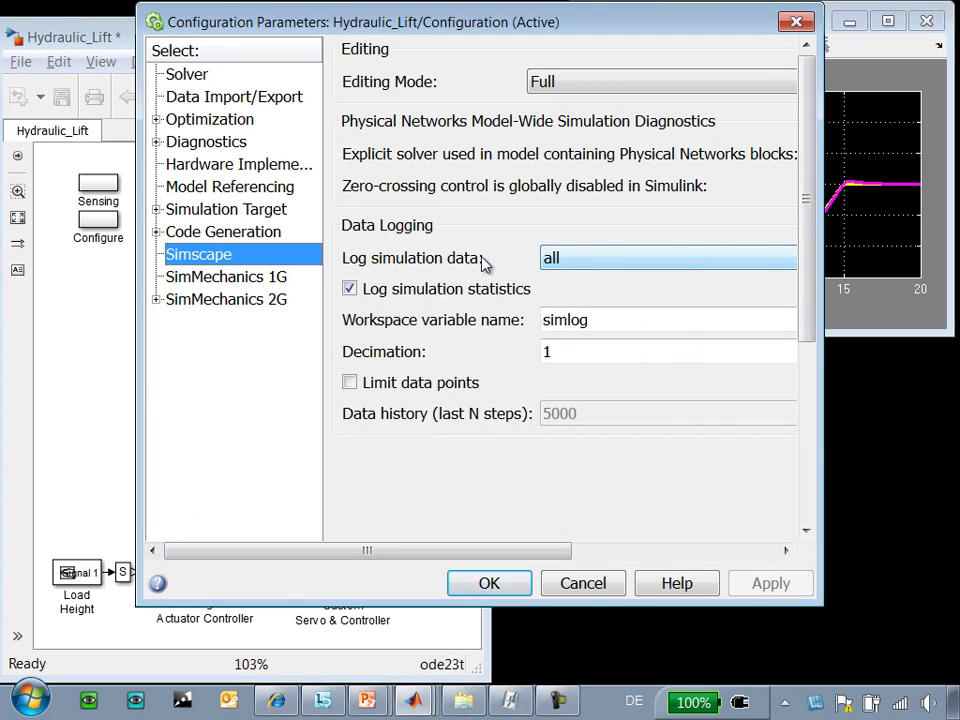
pyautogui.click(350, 289)
pyautogui.click(351, 289)
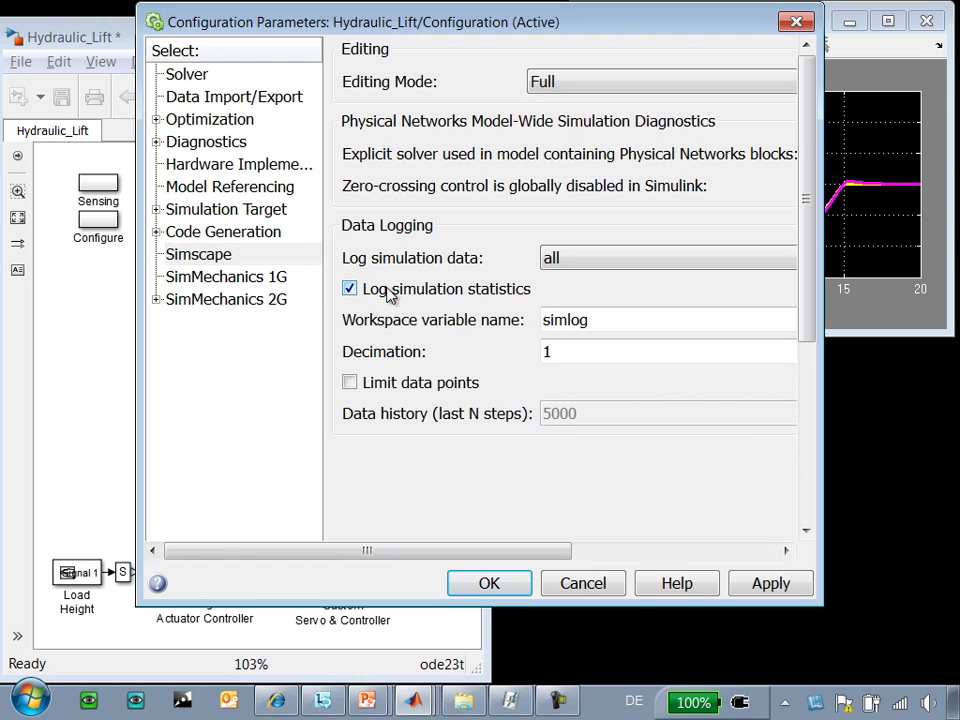
pyautogui.click(582, 584)
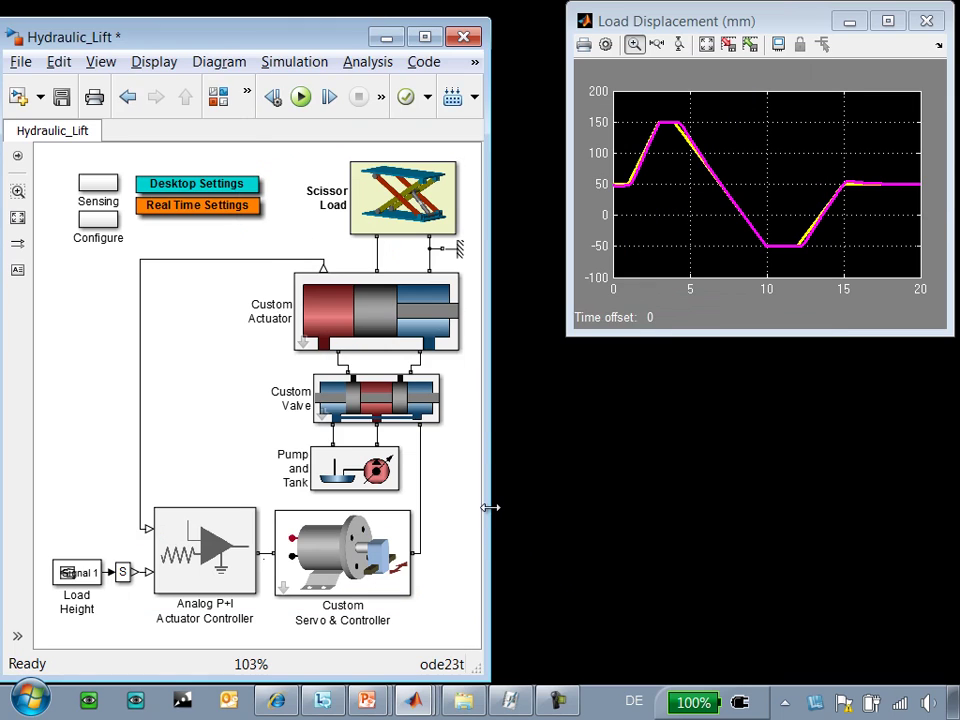
# - In the Command Window, show the simlog variable's details with whos simlog, then clear the screen
pyautogui.hotkey('alt', 'Tab')
pyautogui.hotkey('alt', 'Tab')
pyautogui.hotkey('alt', 'Tab')
pyautogui.hotkey('alt', 'Tab')
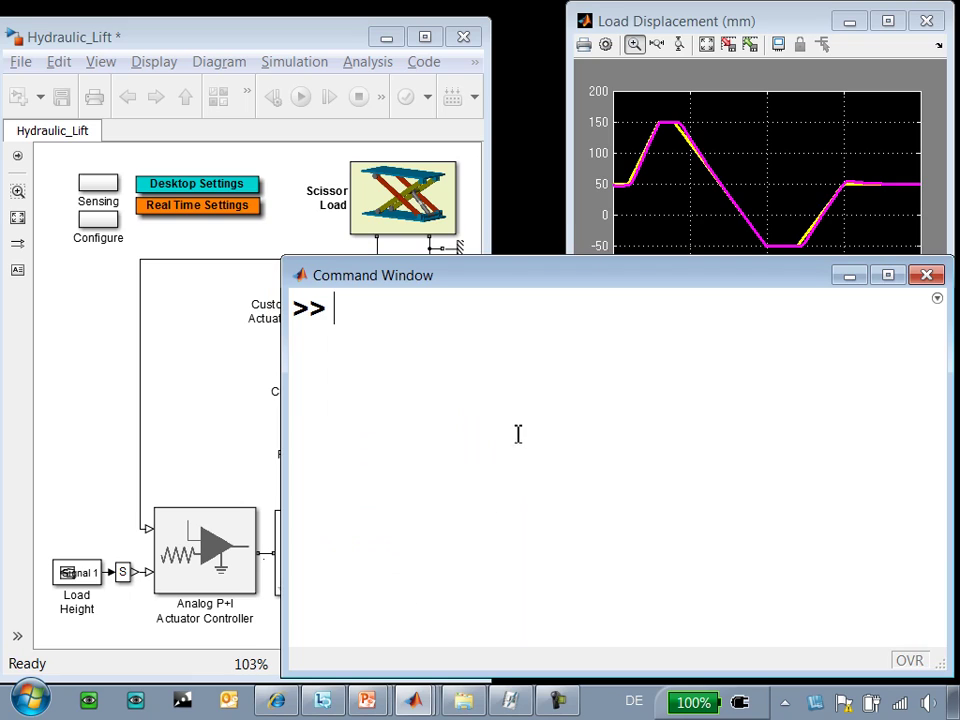
pyautogui.write('whos simlo')
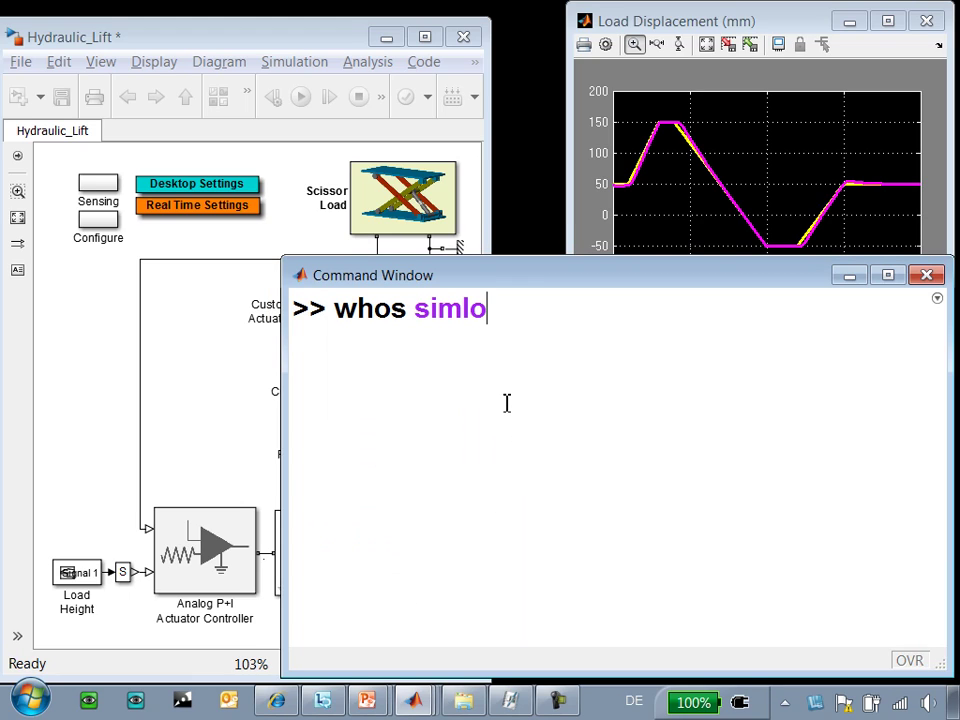
pyautogui.press('Return')
pyautogui.press('Up')
pyautogui.write('g')
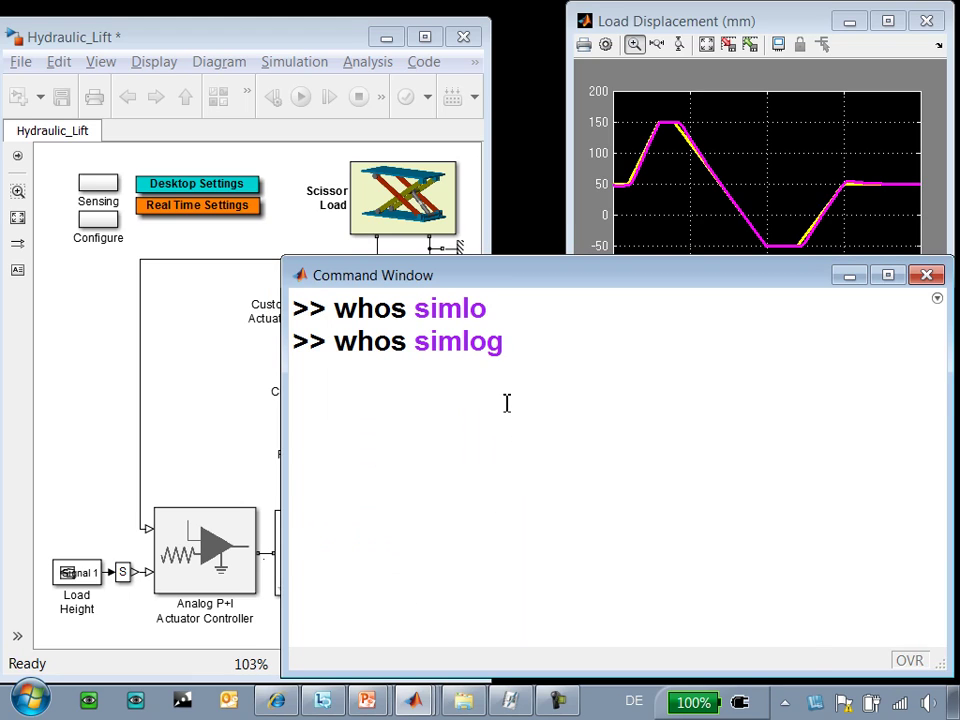
pyautogui.press('Return')
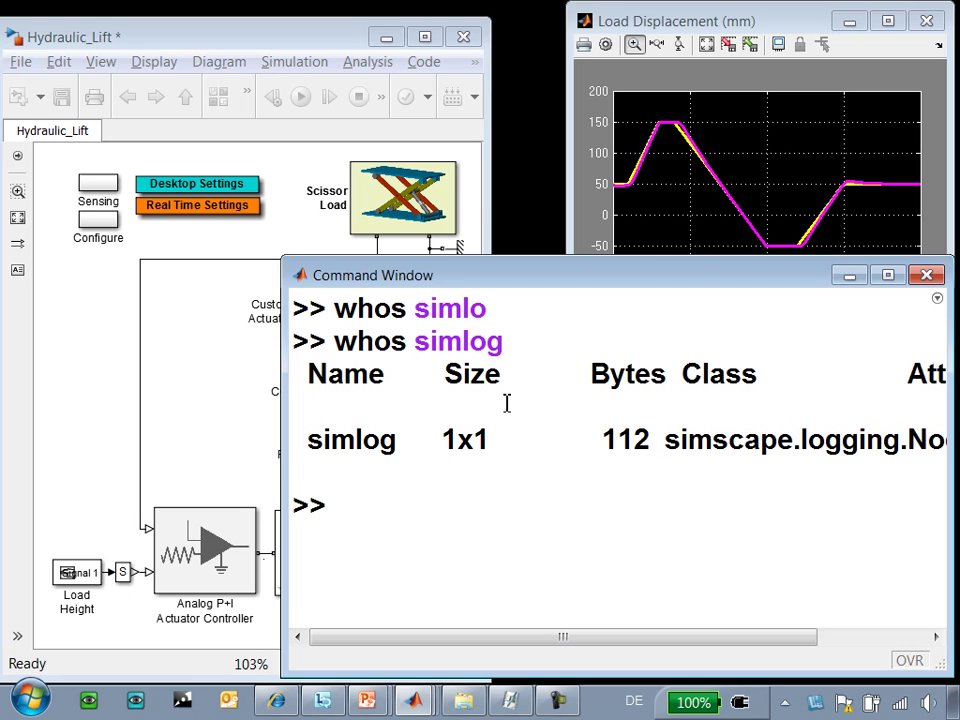
pyautogui.write('clc')
pyautogui.press('Return')
# - Print the simlog zero-crossing report, marking the 329 total and Hard_Stop's 310 crossings
pyautogui.write('ssc_explore(simlog)')
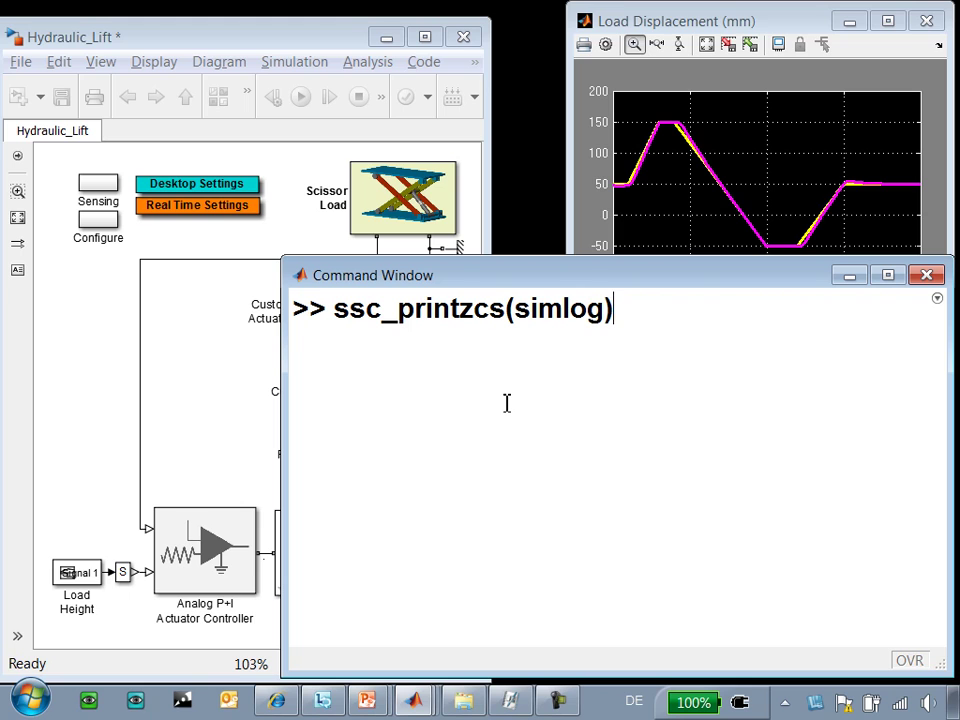
pyautogui.press('Return')
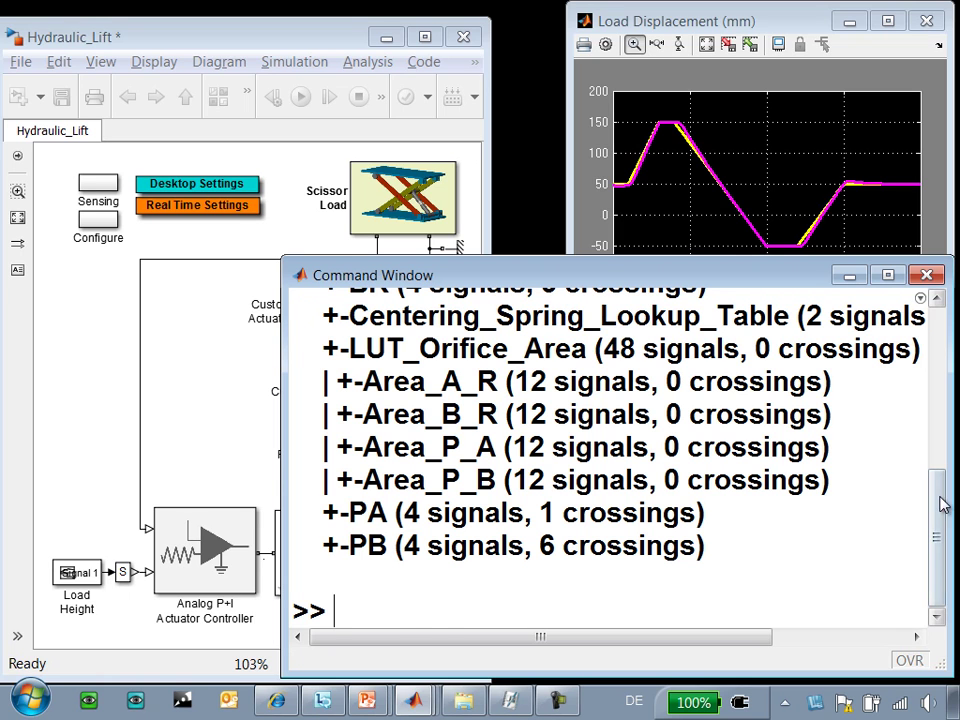
pyautogui.moveTo(943, 504); pyautogui.dragTo(930, 330)
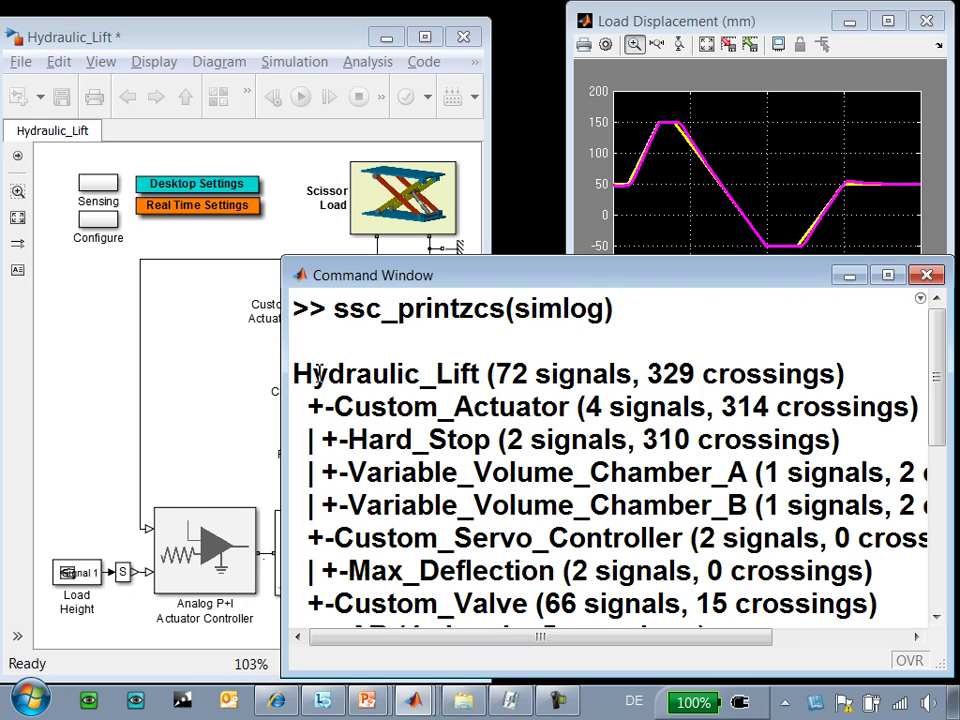
pyautogui.moveTo(300, 375); pyautogui.dragTo(850, 376)
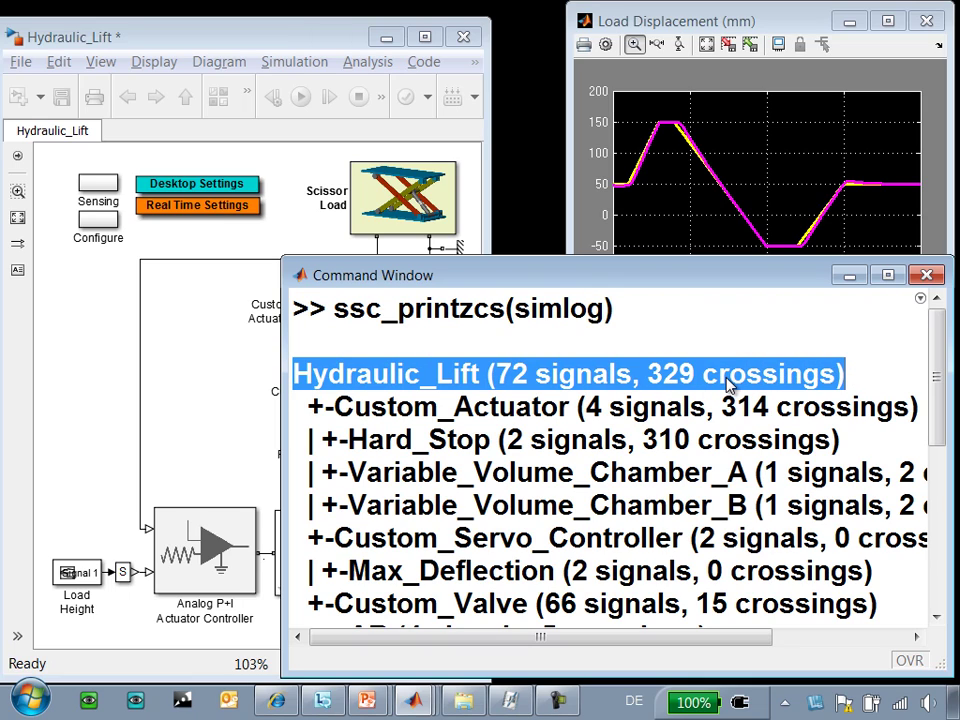
pyautogui.moveTo(355, 440); pyautogui.dragTo(843, 441)
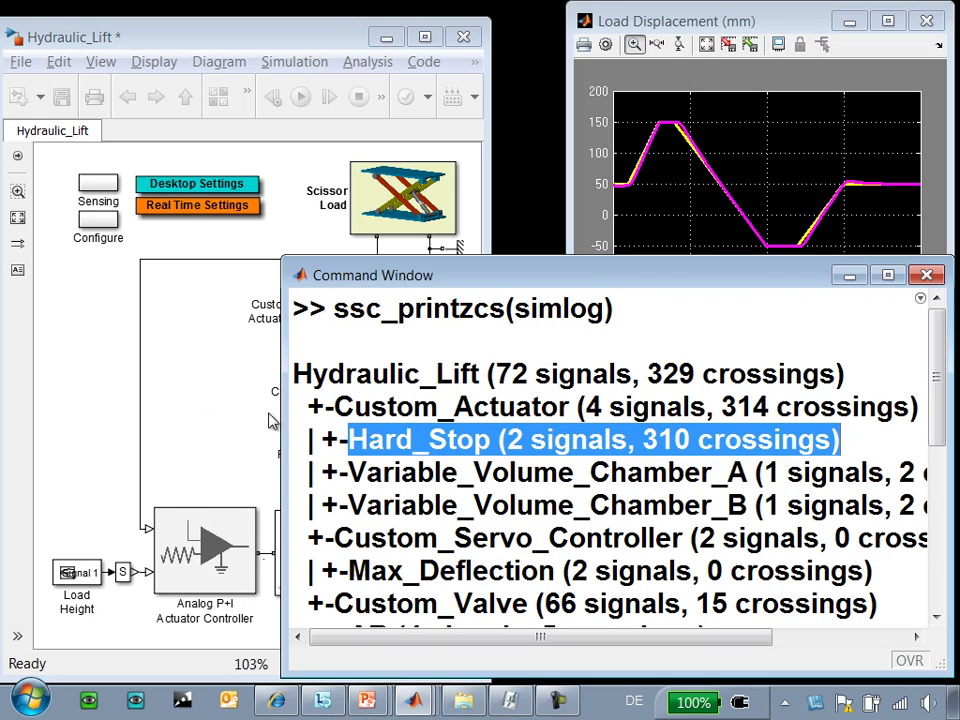
pyautogui.scroll(-5, 817, 597)
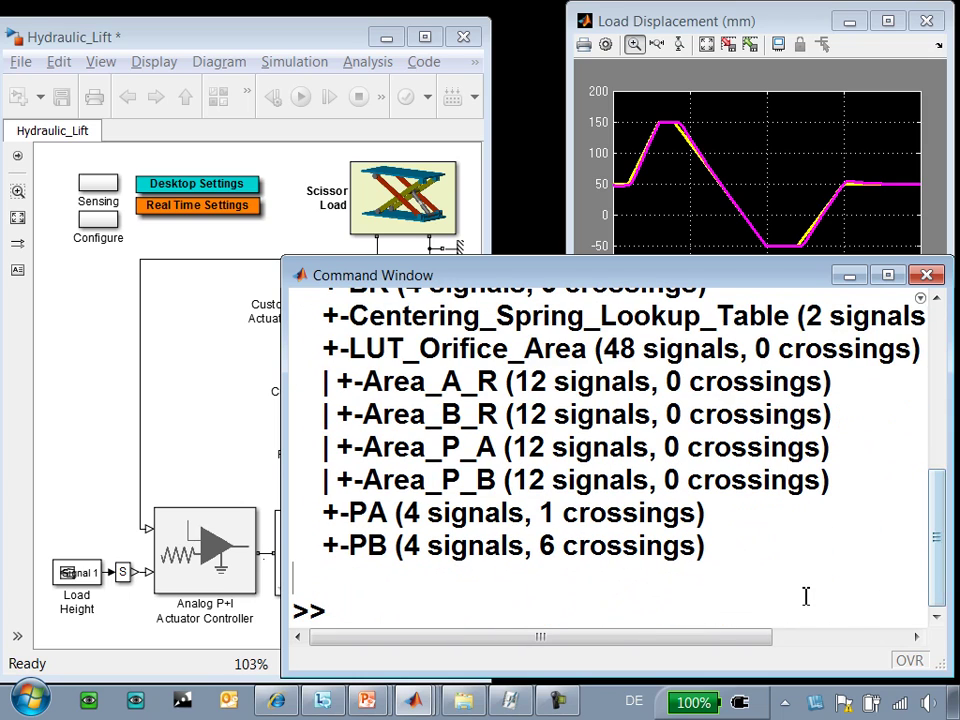
# - Open the simlog data explorer full screen and plot Hard_Stop's cumulative zero crossings under Custom_Actuator
pyautogui.write('ssc')
pyautogui.press('Up')
pyautogui.press('Up')
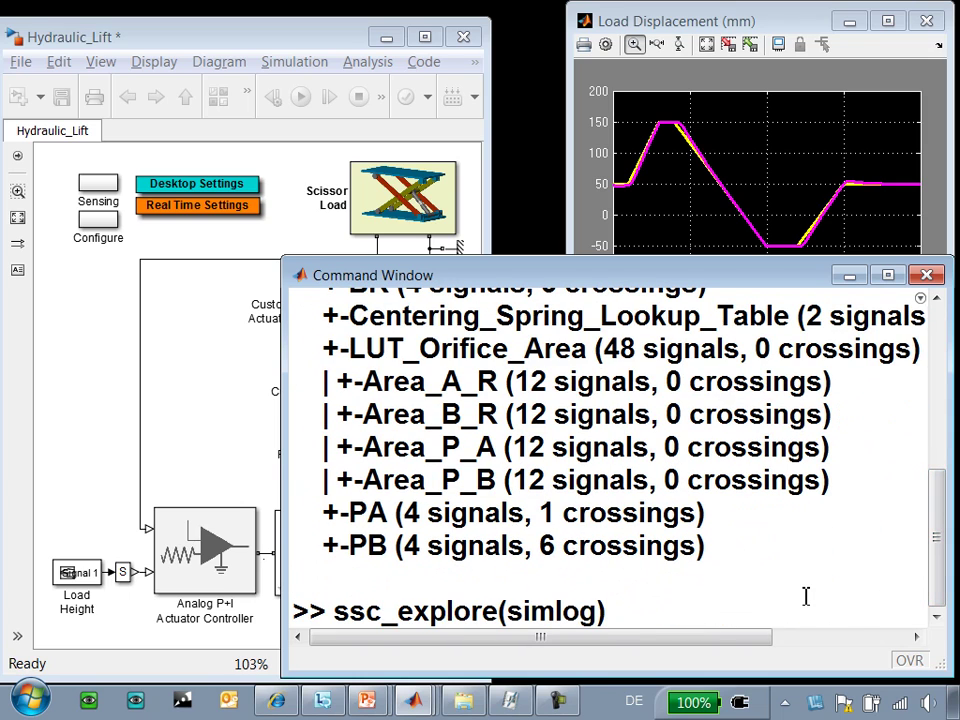
pyautogui.press('Return')
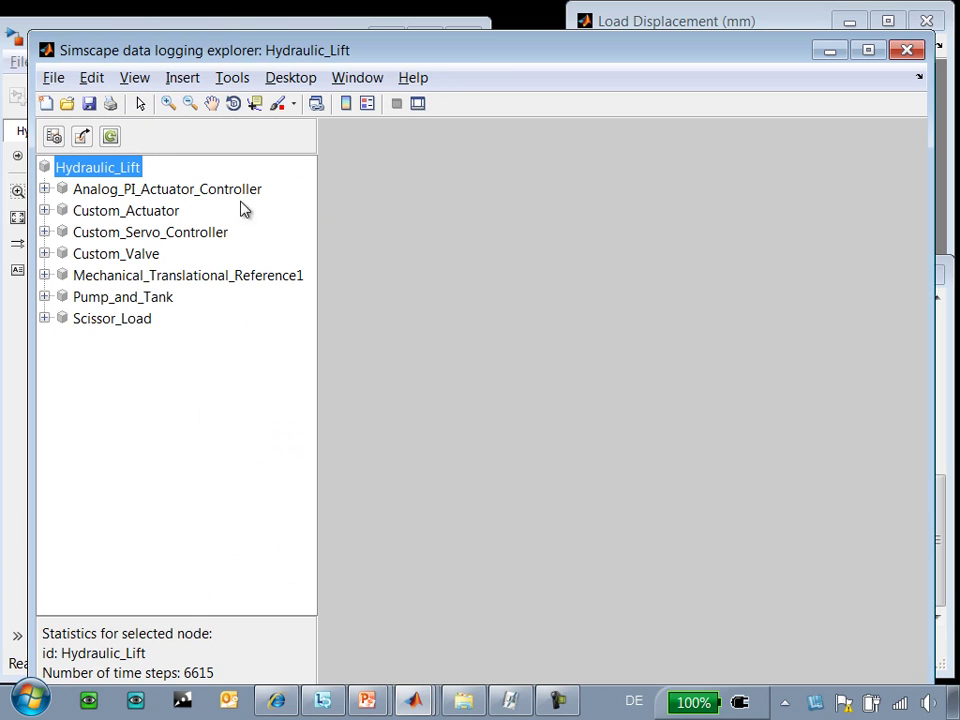
pyautogui.doubleClick(440, 57)
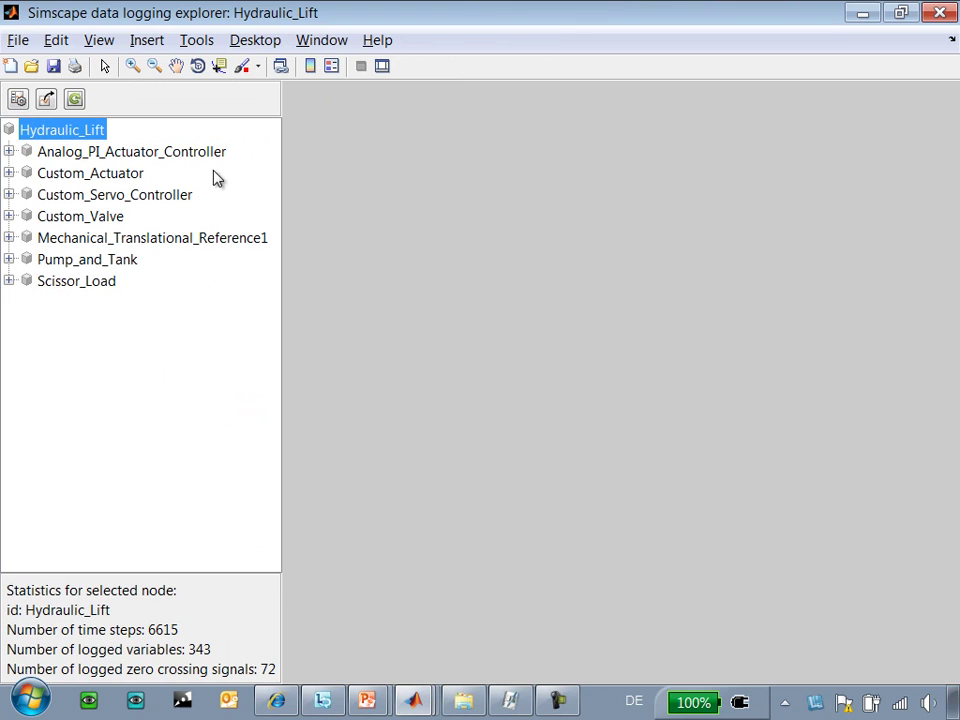
pyautogui.click(9, 173)
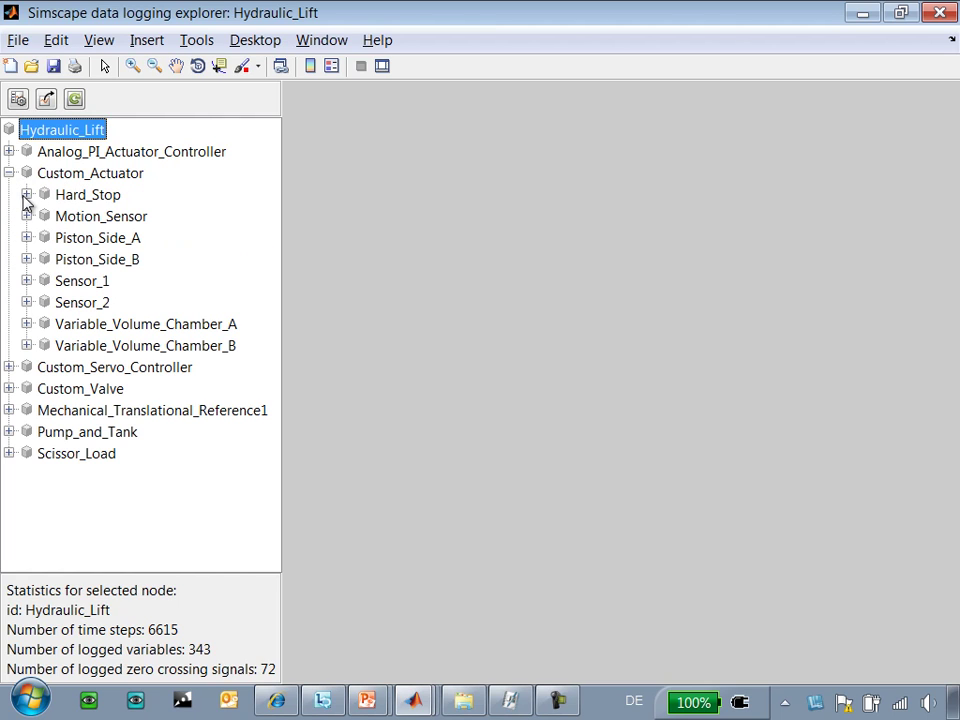
pyautogui.click(26, 194)
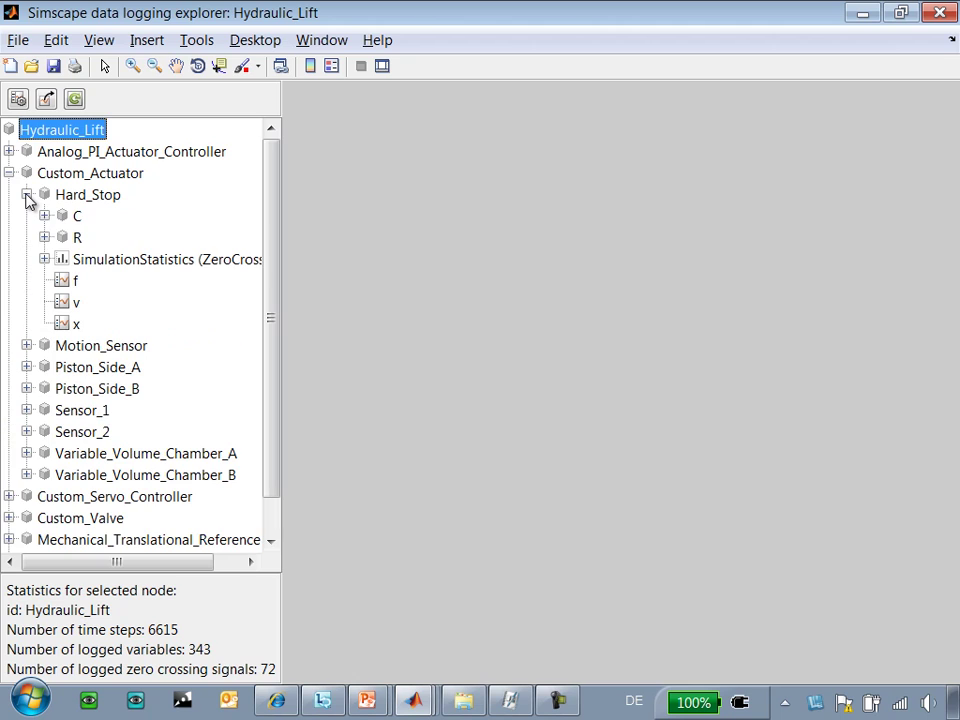
pyautogui.click(76, 260)
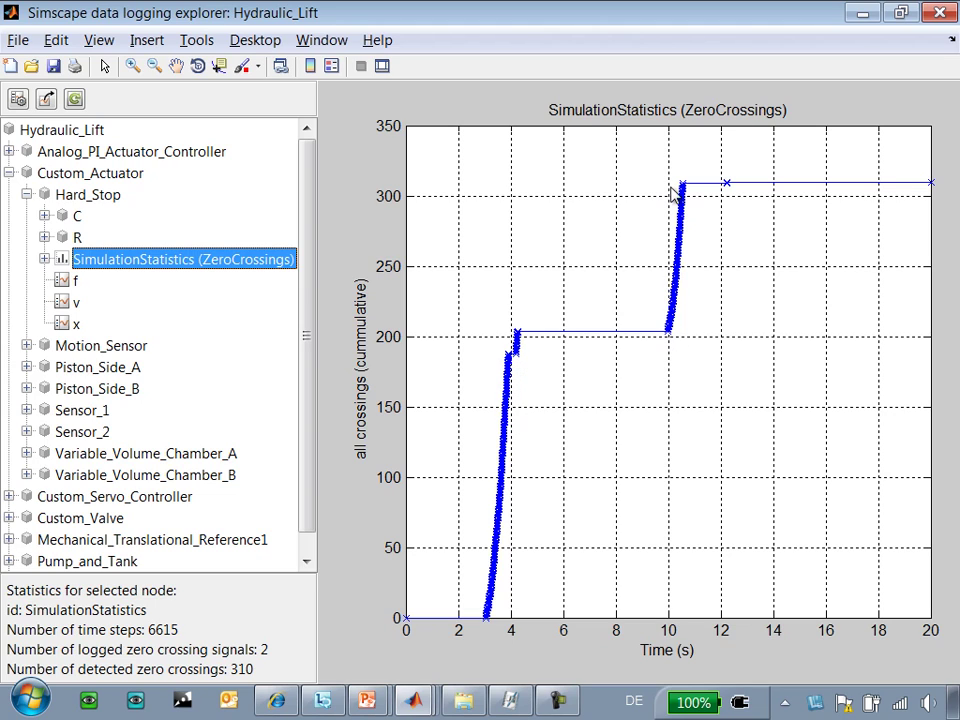
# - Show when Hard_Stop's zc_0 crossings occur and open the generating line in hardstop.ssc
pyautogui.click(44, 259)
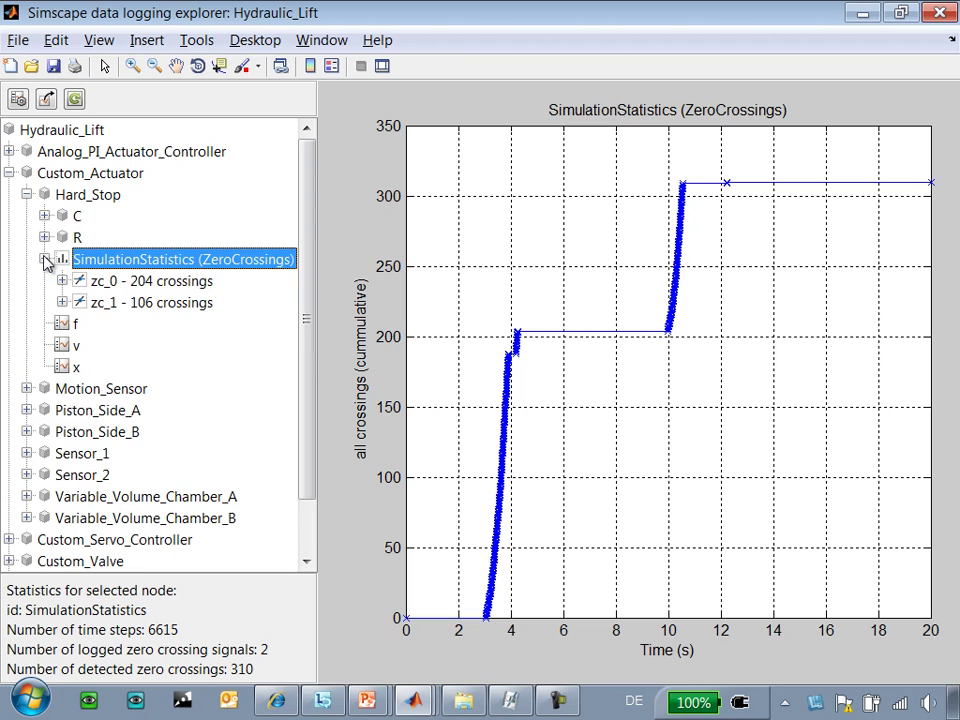
pyautogui.click(150, 281)
pyautogui.moveTo(339, 272); pyautogui.dragTo(318, 346)
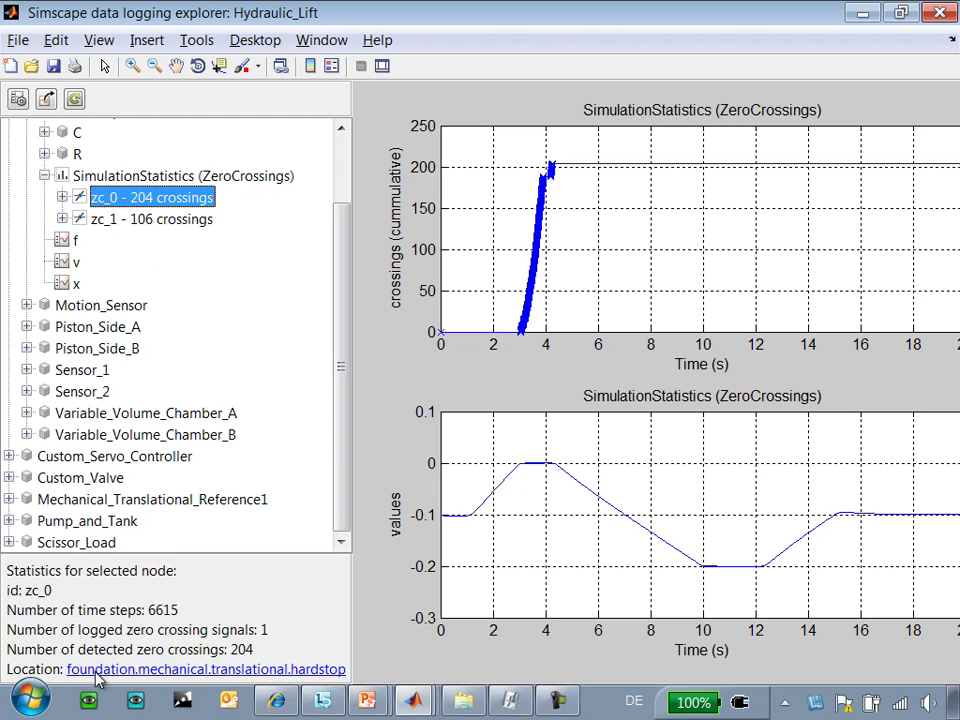
pyautogui.moveTo(98, 679)
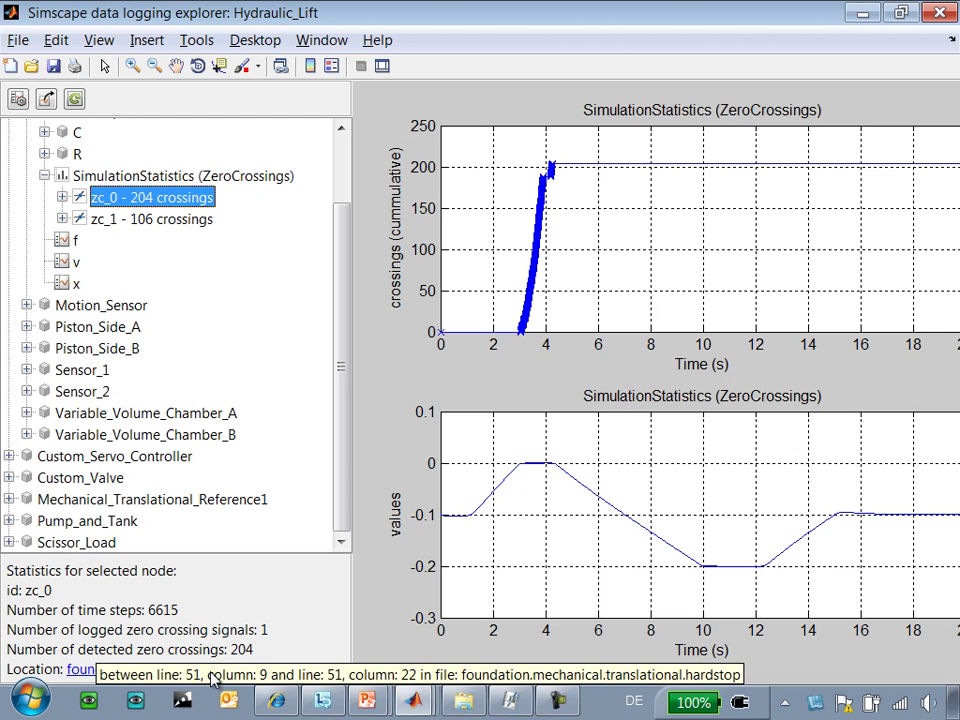
pyautogui.click(84, 671)
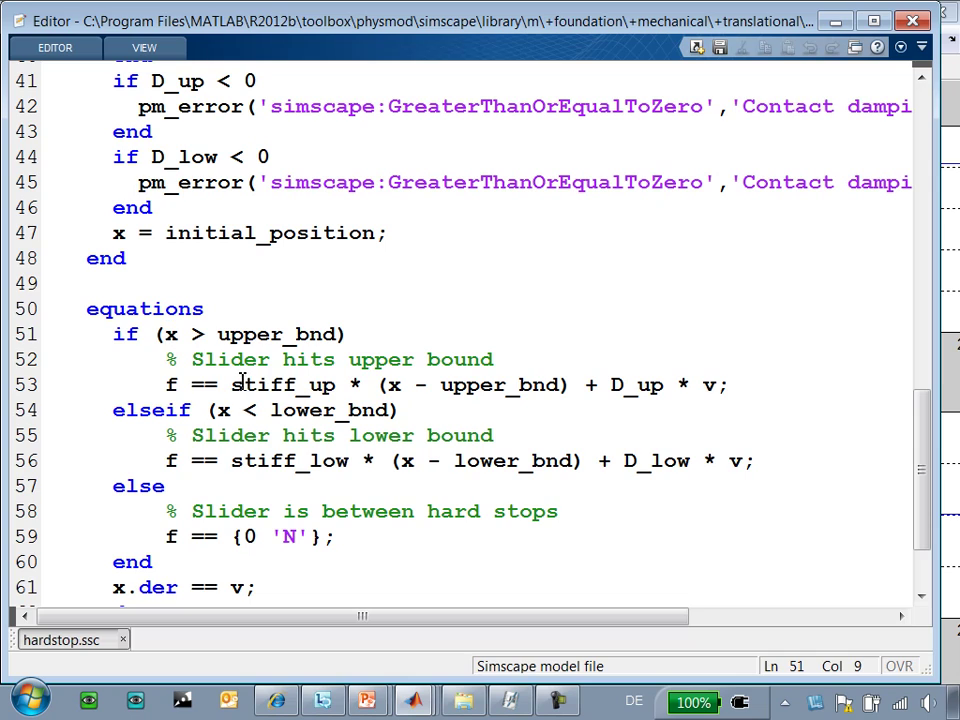
# - Point out the stiffness and damping terms in hardstop.ssc, then minimize the Editor for the Hydraulic_Lift model
pyautogui.moveTo(242, 384); pyautogui.dragTo(314, 385)
pyautogui.moveTo(624, 385); pyautogui.dragTo(646, 386)
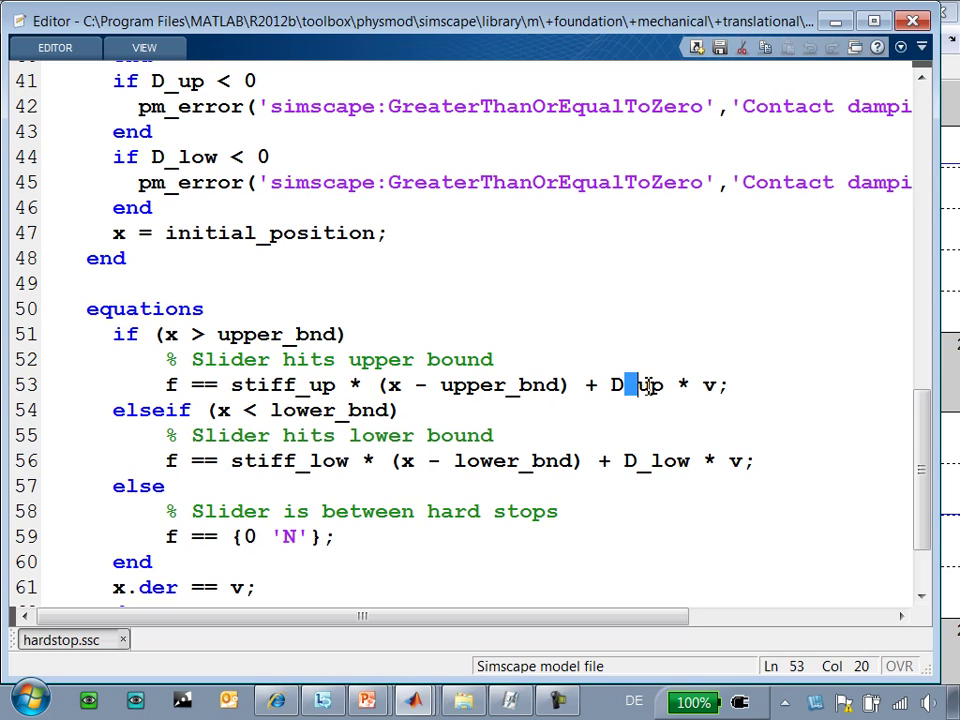
pyautogui.click(636, 361)
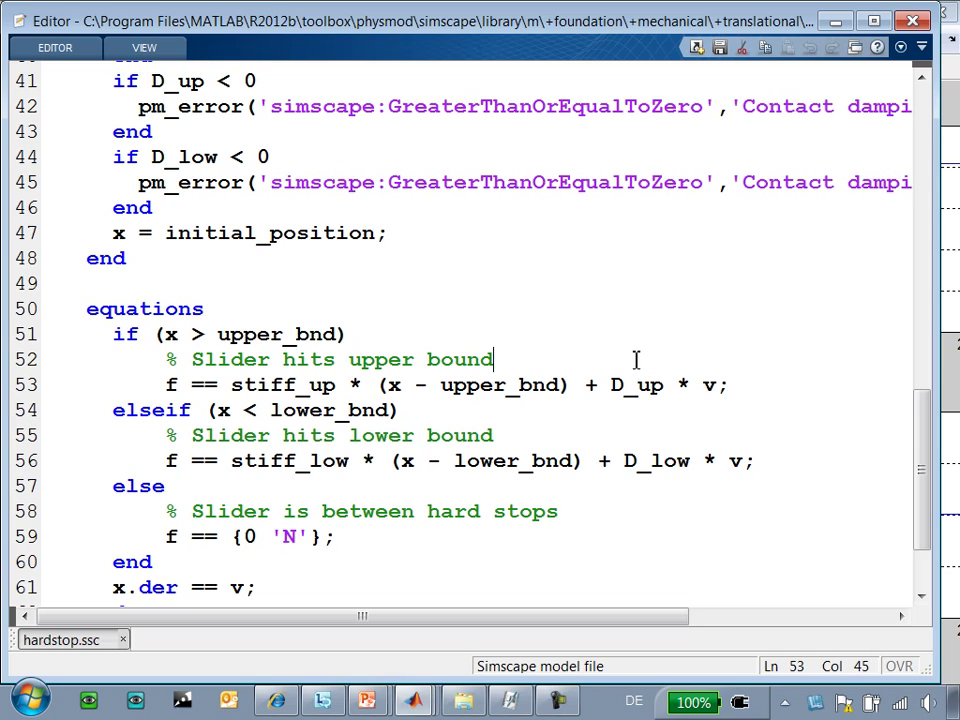
pyautogui.click(835, 22)
pyautogui.hotkey('alt', 'Tab')
pyautogui.hotkey('alt', 'Tab')
pyautogui.hotkey('alt', 'Tab')
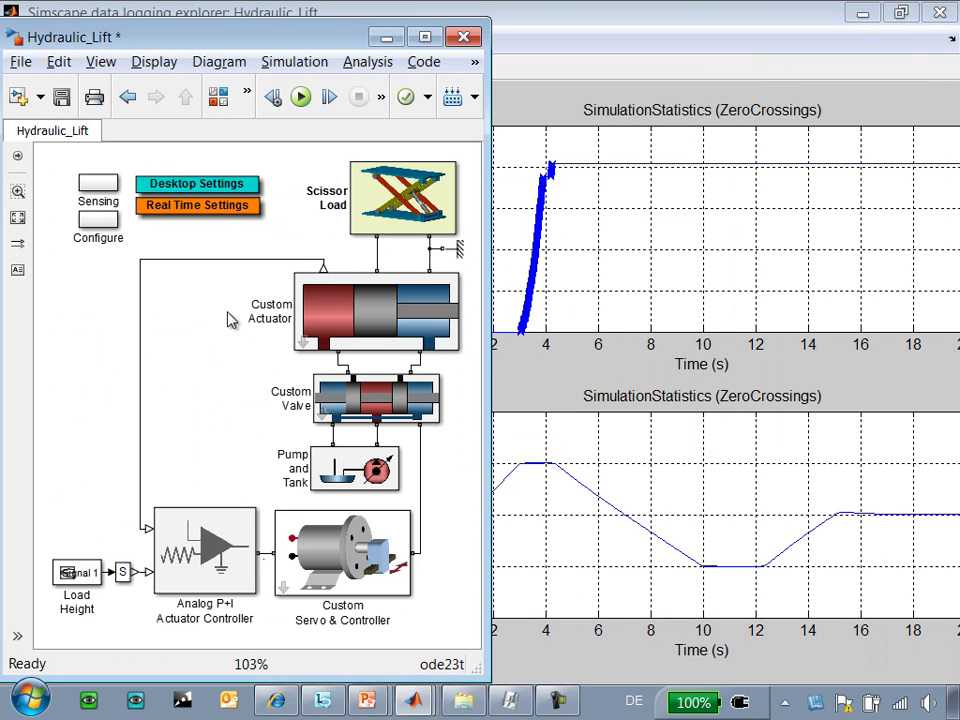
# - In Custom Actuator's Hard Stop block, change upper and lower contact stiffness from 1e9 to 1e8
pyautogui.click(302, 342)
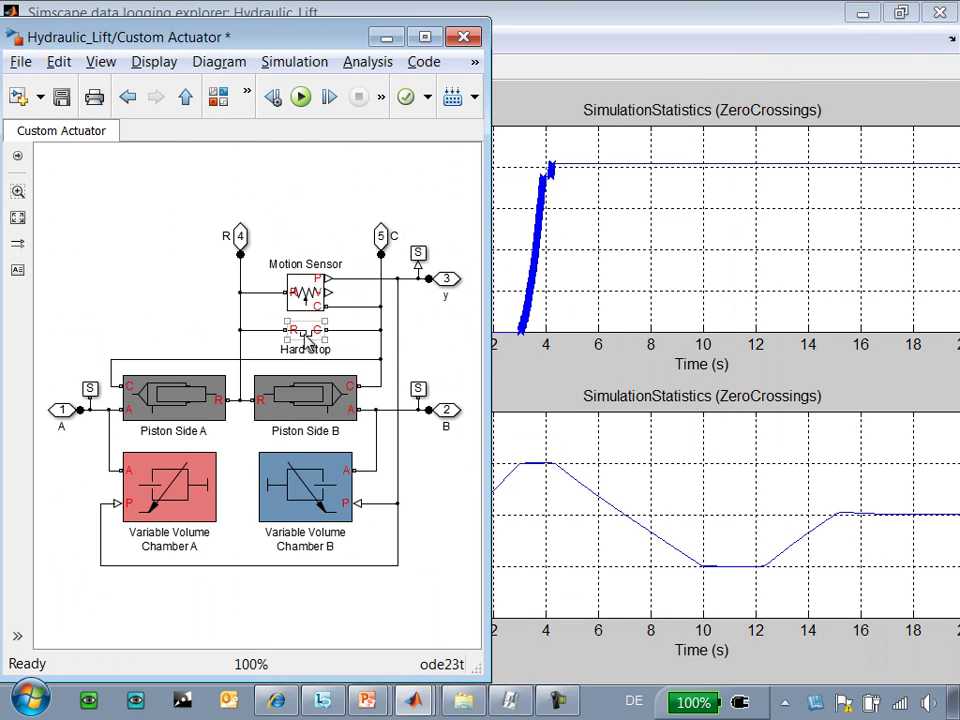
pyautogui.doubleClick(306, 337)
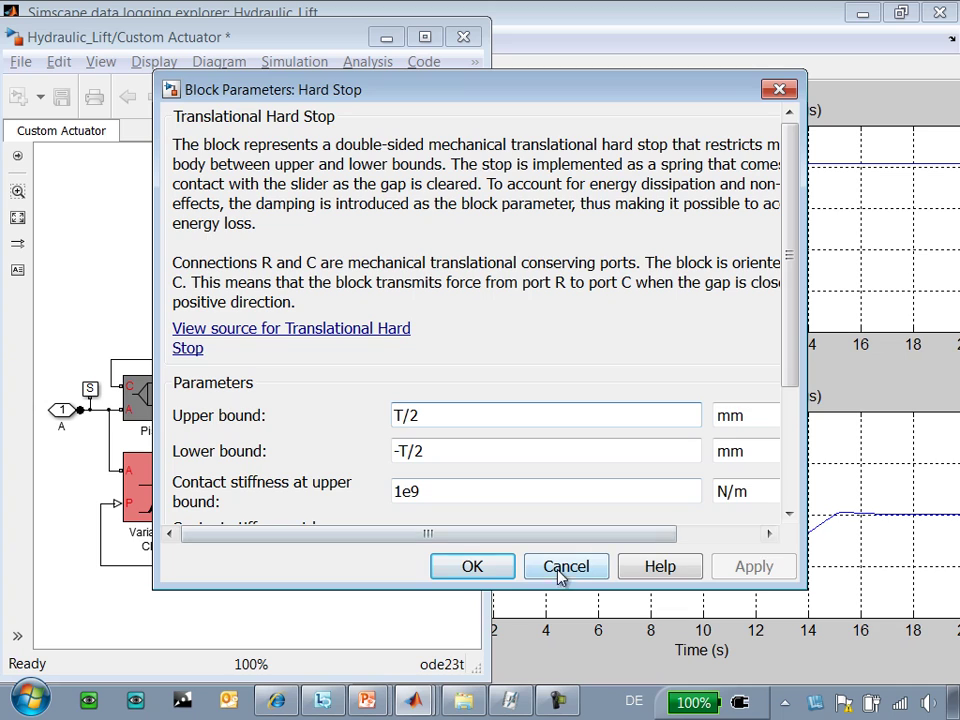
pyautogui.moveTo(793, 328); pyautogui.dragTo(797, 414)
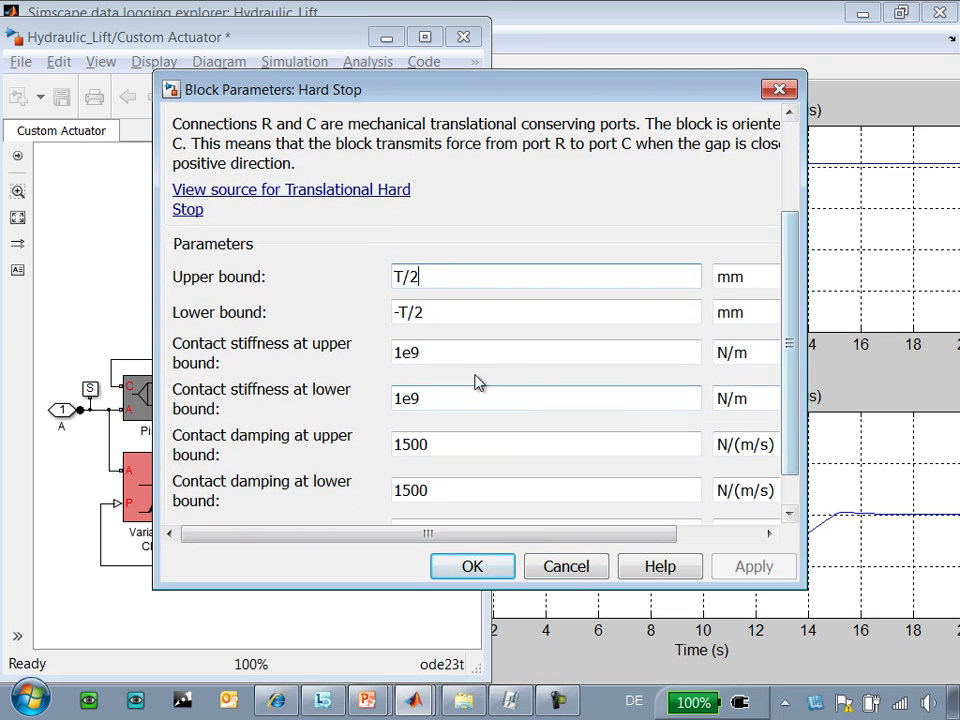
pyautogui.doubleClick(465, 353)
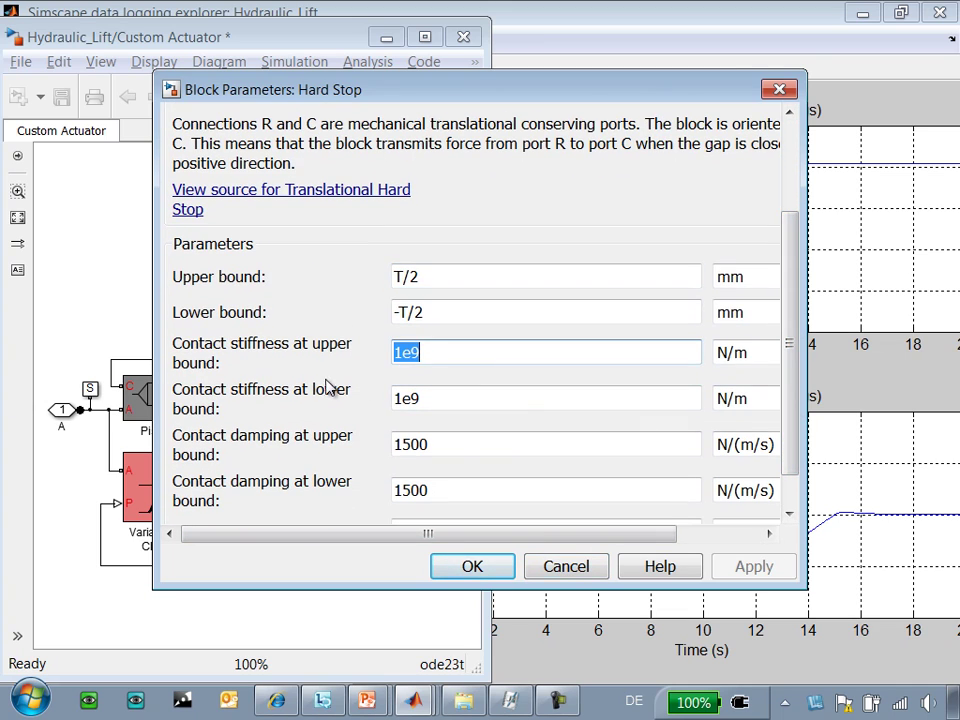
pyautogui.click(458, 356)
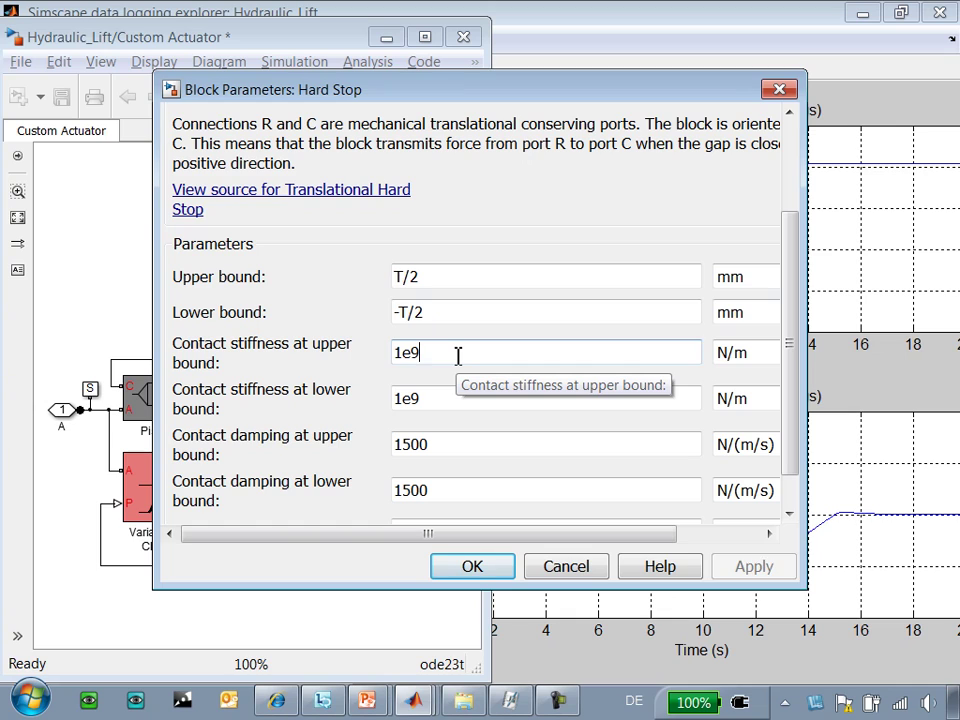
pyautogui.press('BackSpace')
pyautogui.write('8')
pyautogui.press('Tab')
pyautogui.press('Tab')
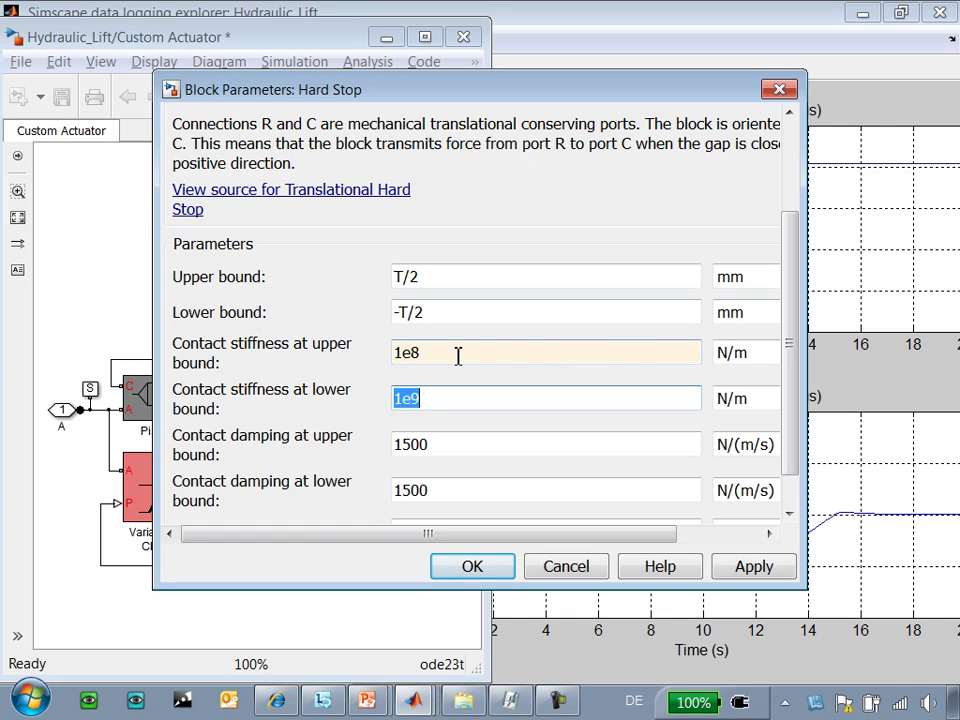
pyautogui.press('End')
pyautogui.press('BackSpace')
pyautogui.write('8')
pyautogui.press('Return')
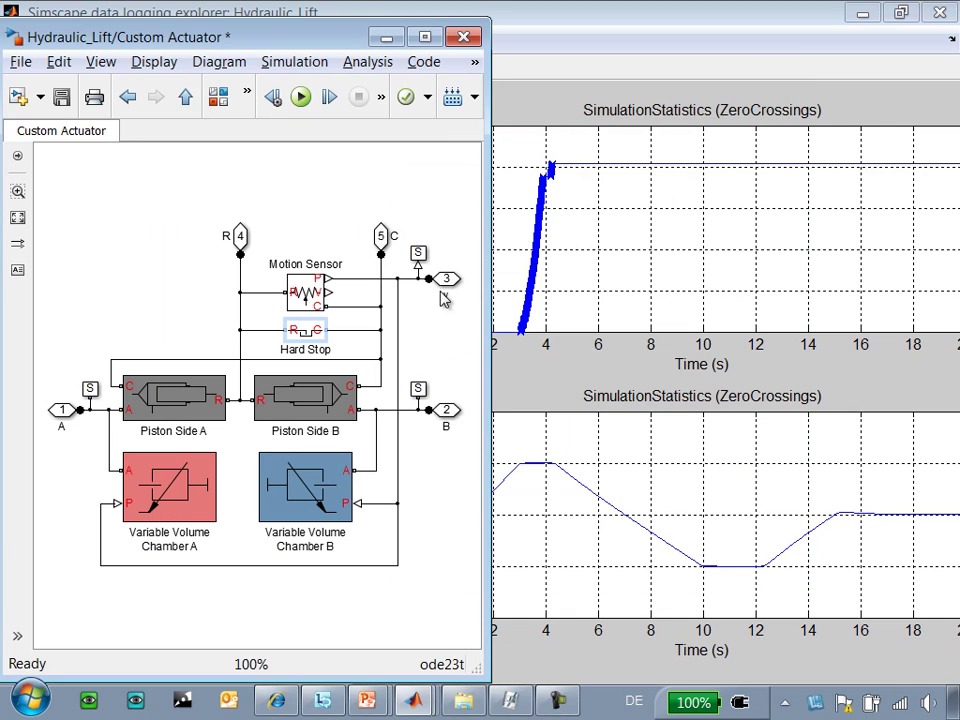
pyautogui.press('Escape')
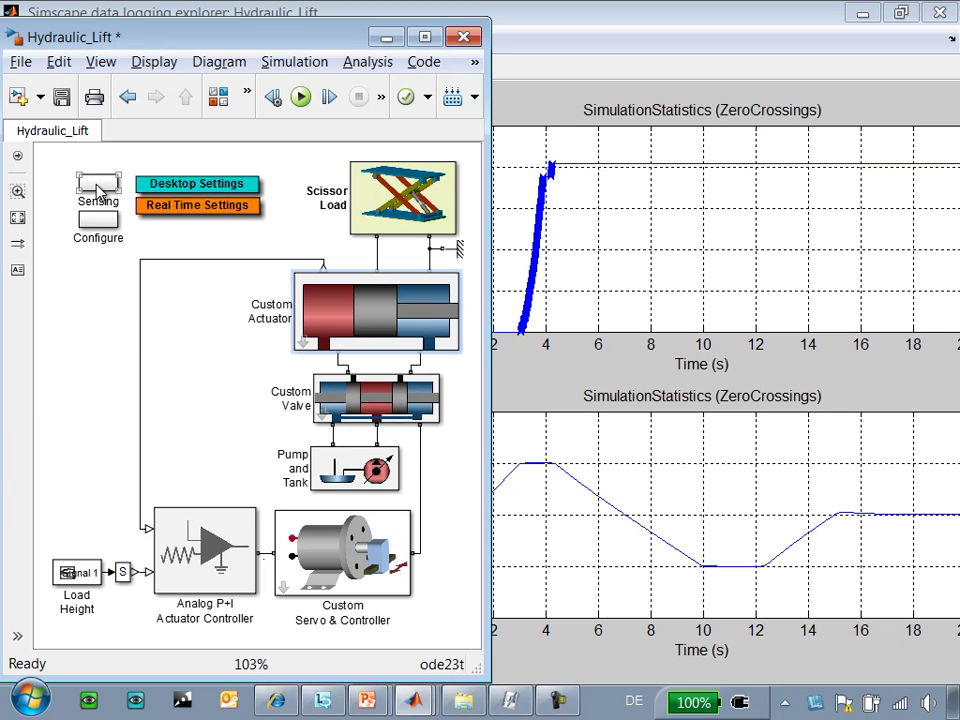
# - Simulate with the Load Displacement scope open to check the 1e8 stiffness response
pyautogui.doubleClick(100, 190)
pyautogui.doubleClick(258, 195)
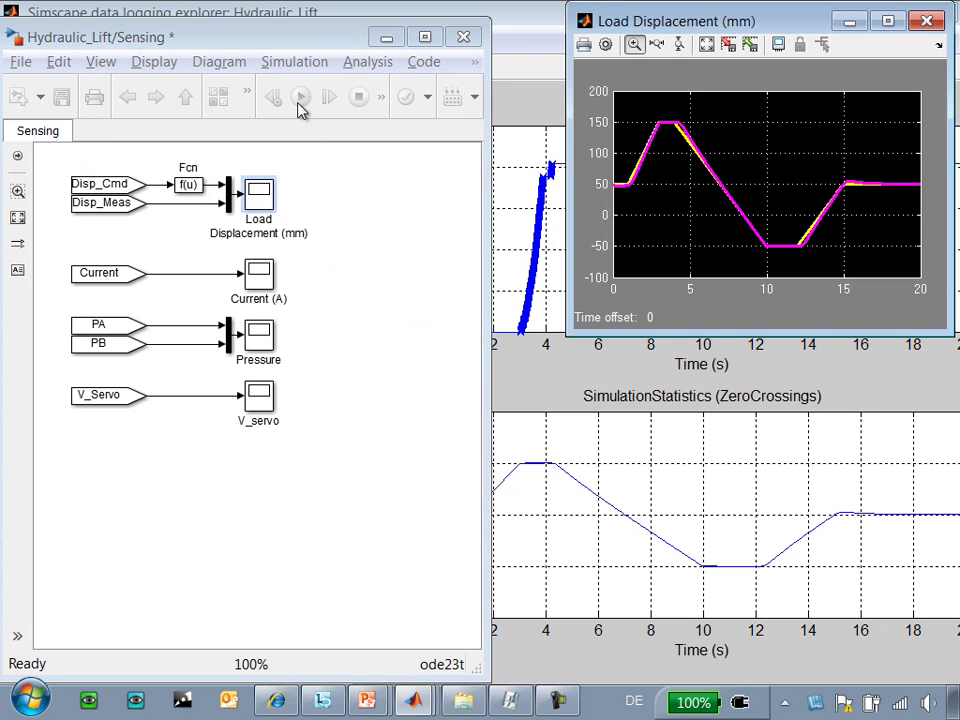
pyautogui.click(300, 97)
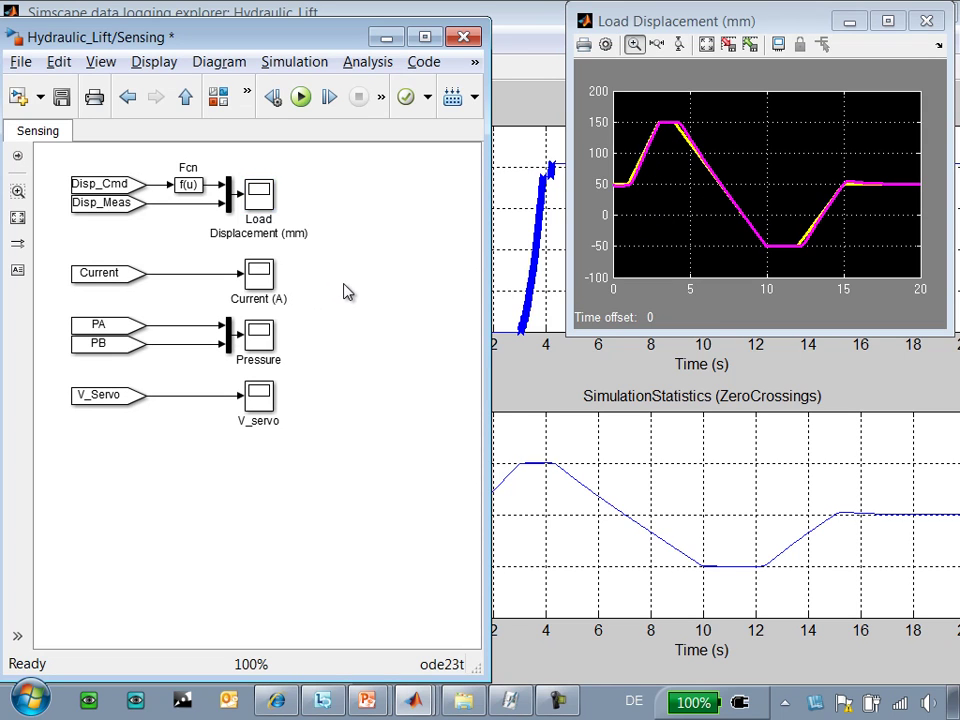
pyautogui.press('Escape')
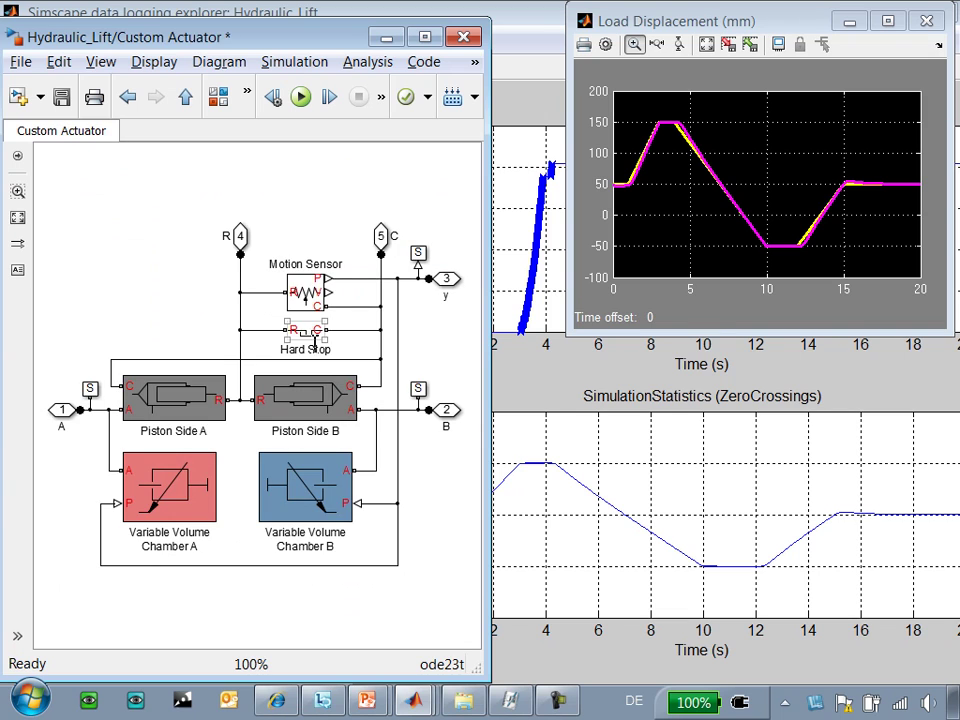
# - Lower both Hard Stop contact stiffnesses from 1e8 to 1e7 N/m and rerun the simulation
pyautogui.doubleClick(306, 332)
pyautogui.doubleClick(476, 493)
pyautogui.click(494, 493)
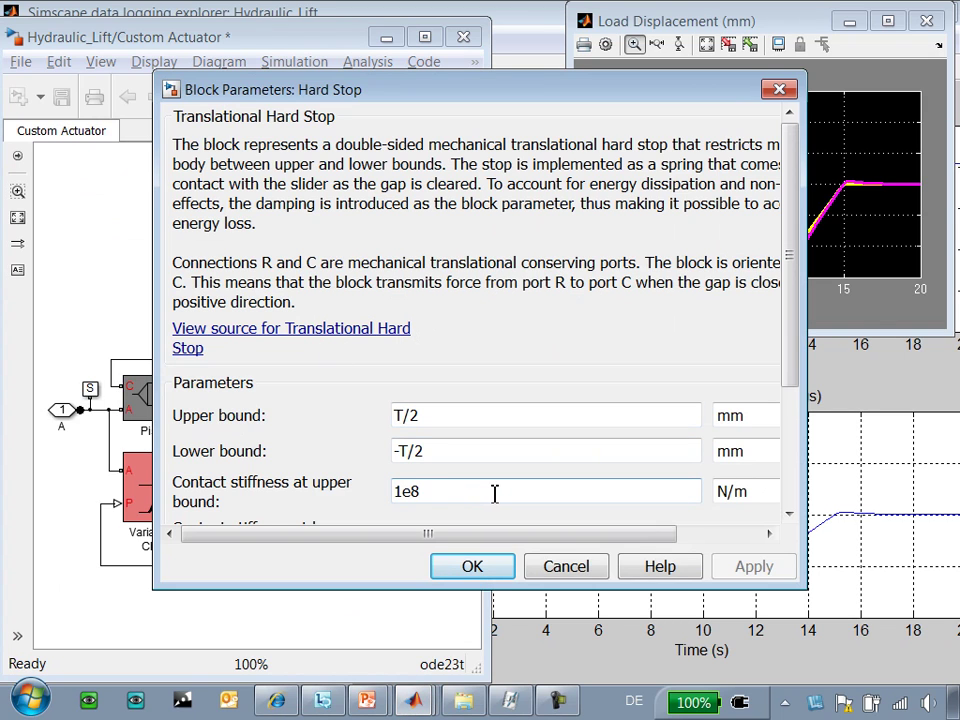
pyautogui.press('BackSpace')
pyautogui.write('7')
pyautogui.press('Tab')
pyautogui.press('Tab')
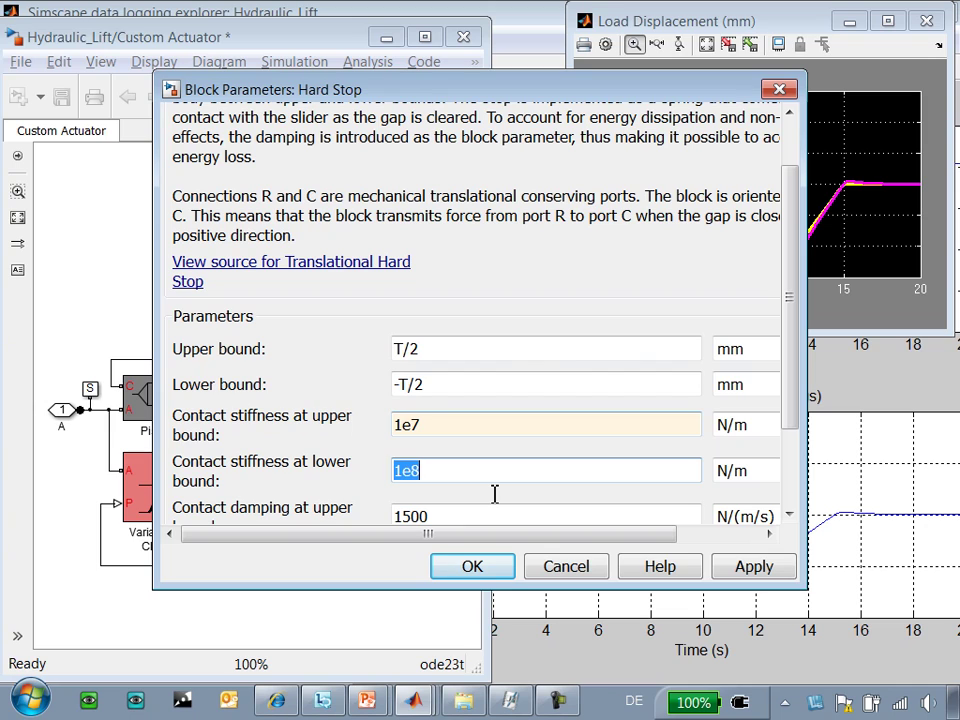
pyautogui.press('End')
pyautogui.press('BackSpace')
pyautogui.write('7')
pyautogui.press('Return')
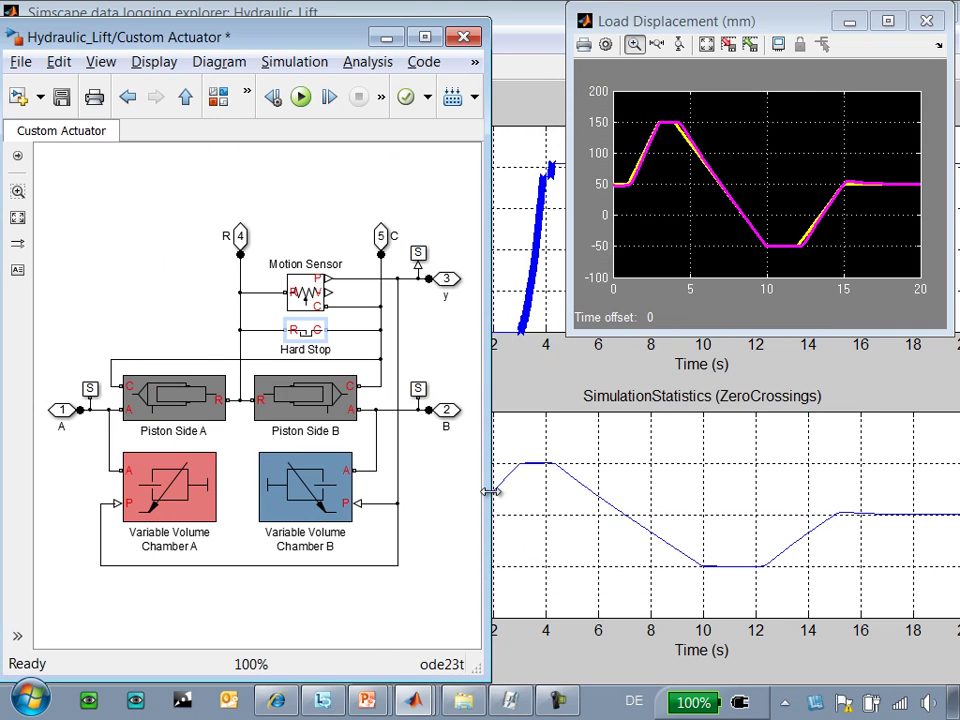
pyautogui.click(301, 97)
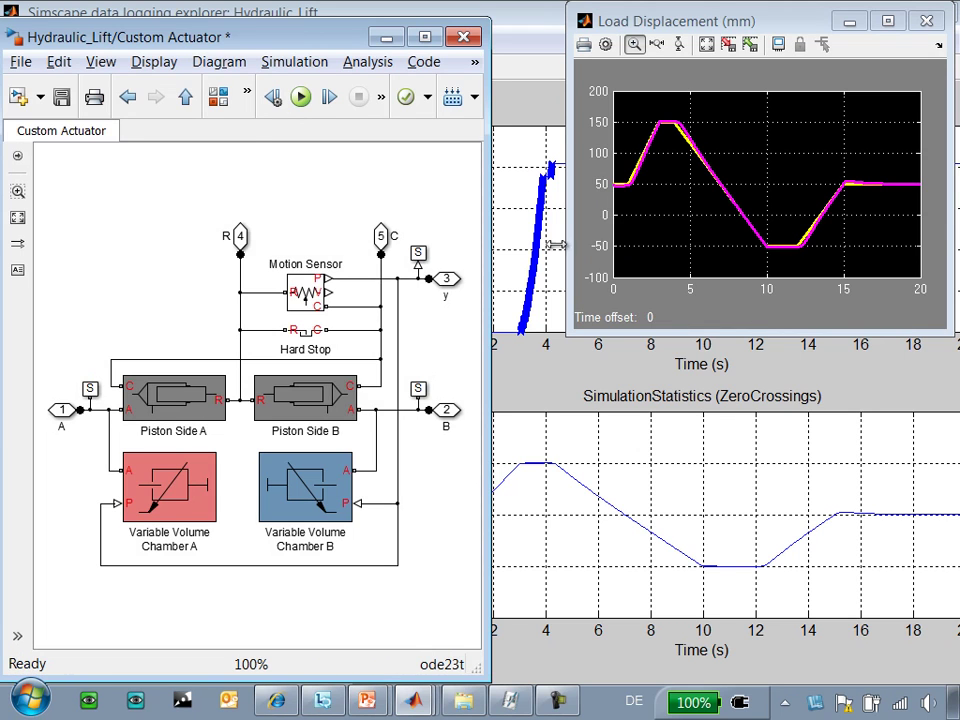
pyautogui.hotkey('alt', 'Tab')
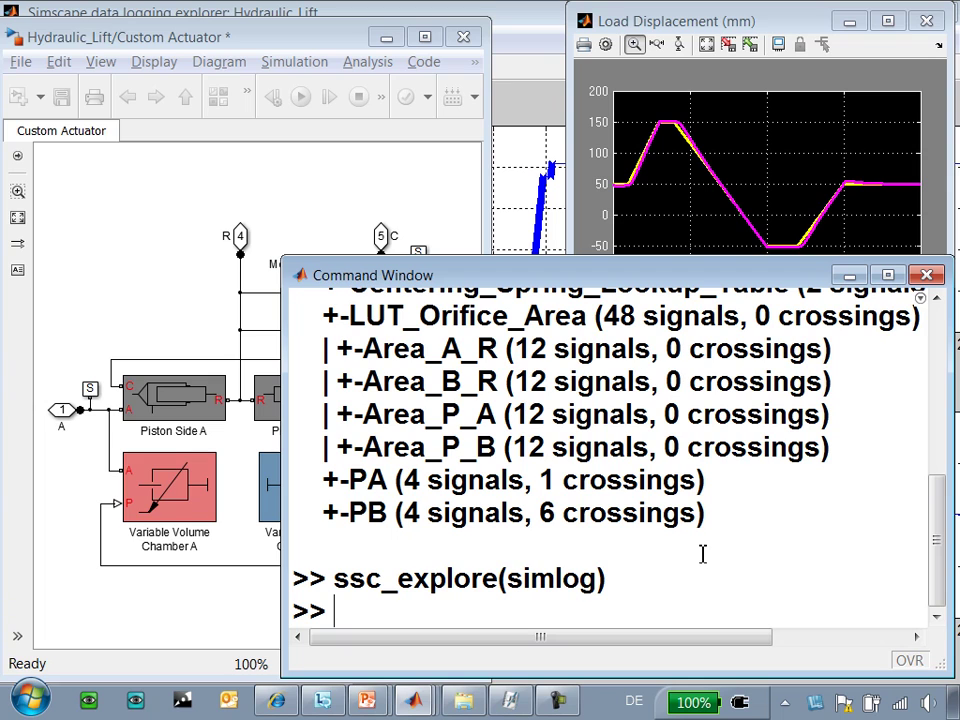
# - Rerun ssc_printzcs(simlog), highlighting the new 23 total crossings and Hard_Stop's 6
pyautogui.click(705, 555)
pyautogui.write('ssc_printzcs(simlog)')
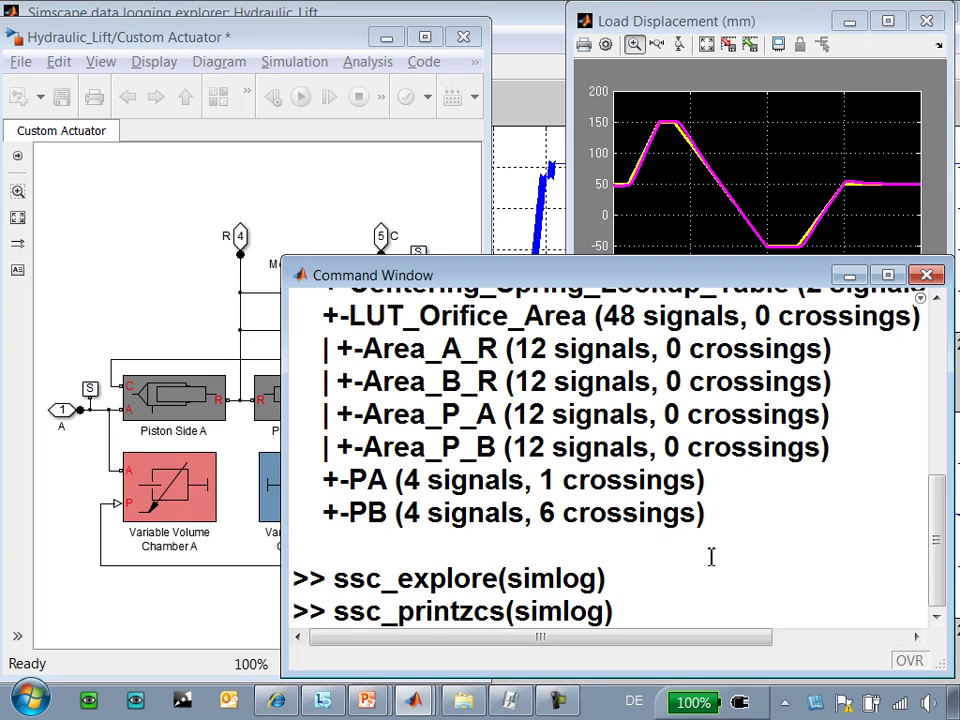
pyautogui.press('Return')
pyautogui.scroll(6, 711, 555)
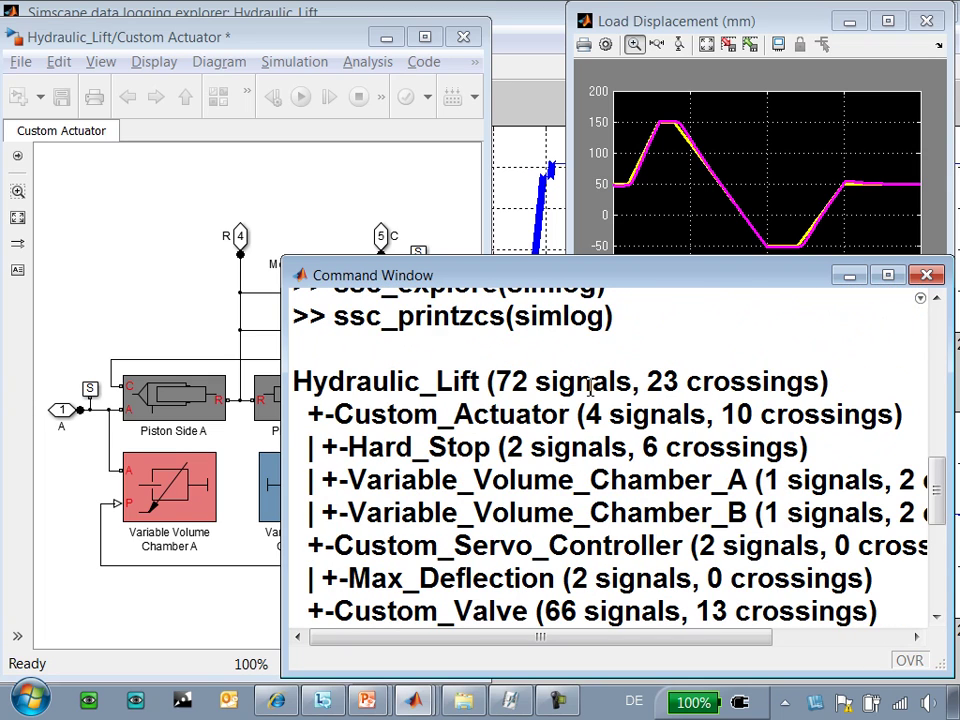
pyautogui.moveTo(648, 381); pyautogui.dragTo(703, 382)
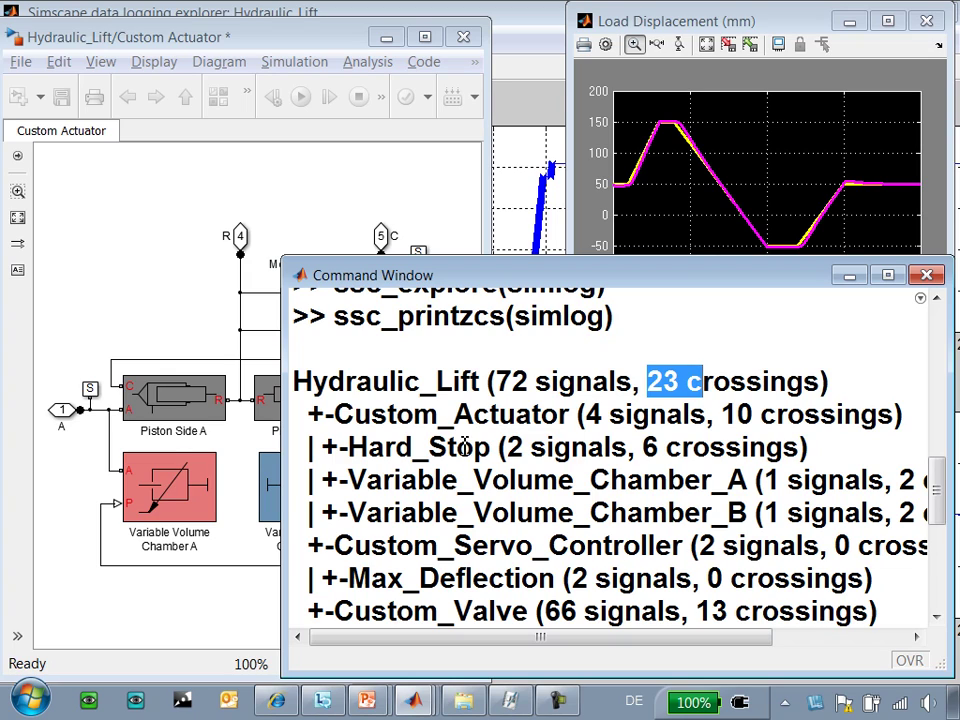
pyautogui.moveTo(350, 447); pyautogui.dragTo(824, 451)
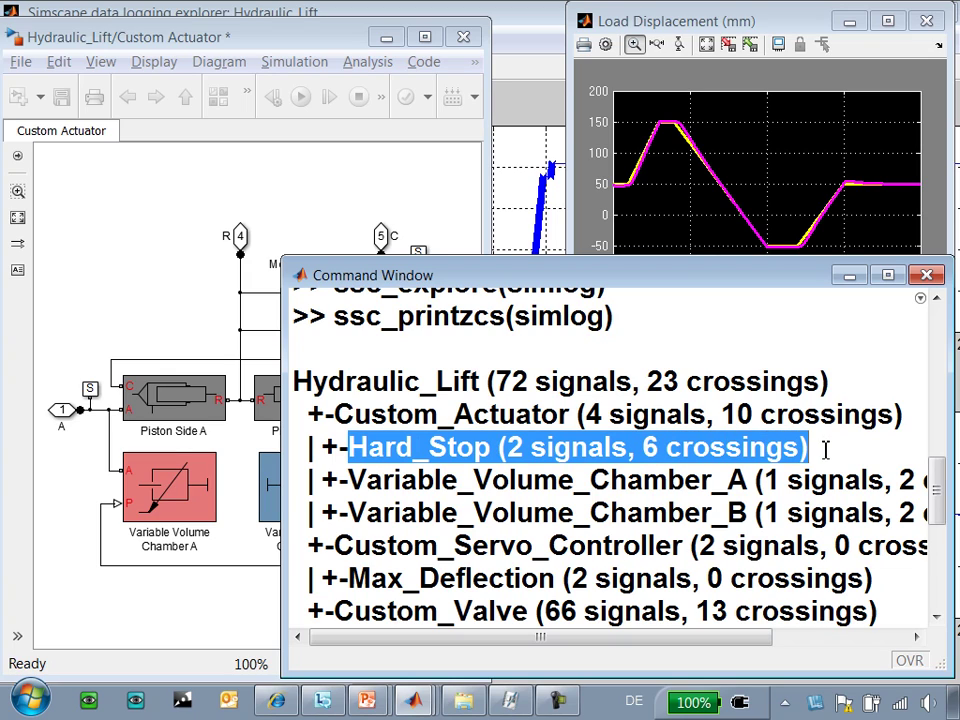
pyautogui.click(655, 360)
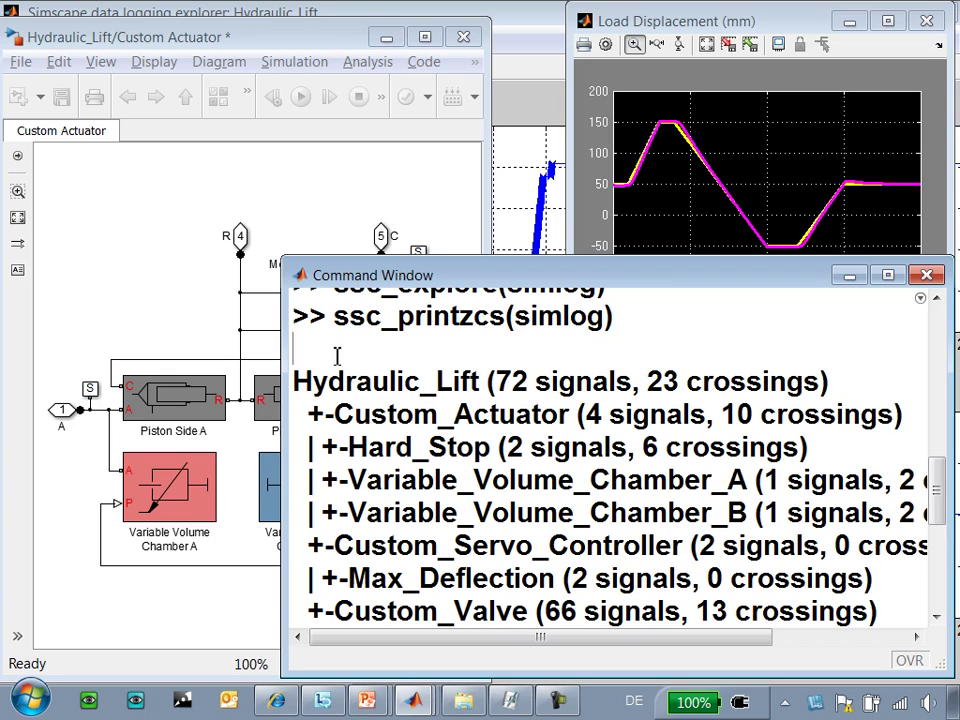
pyautogui.click(204, 338)
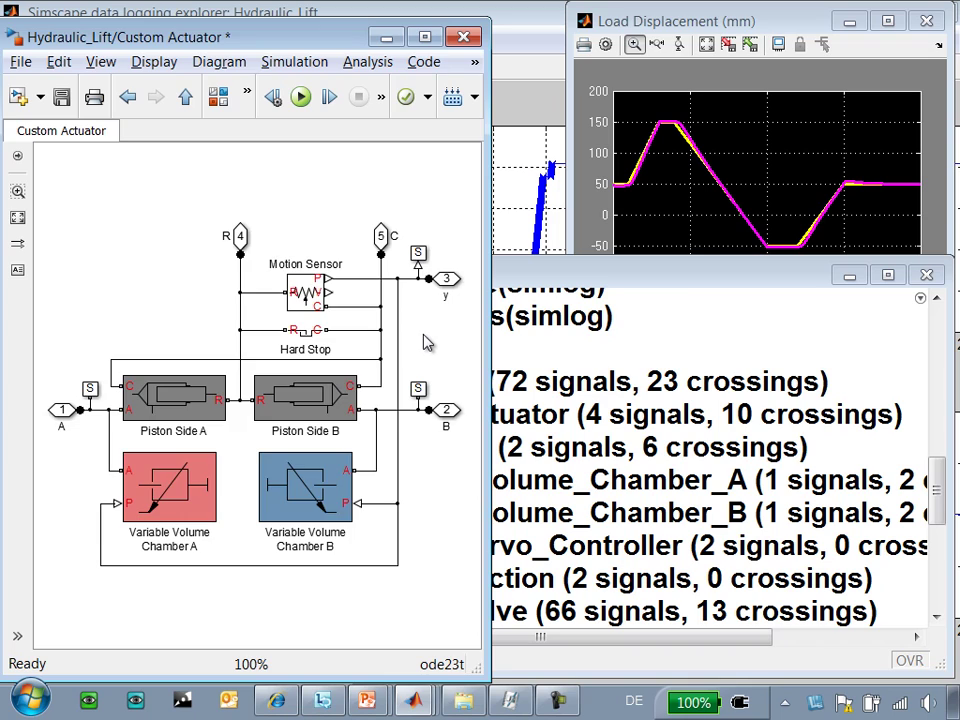